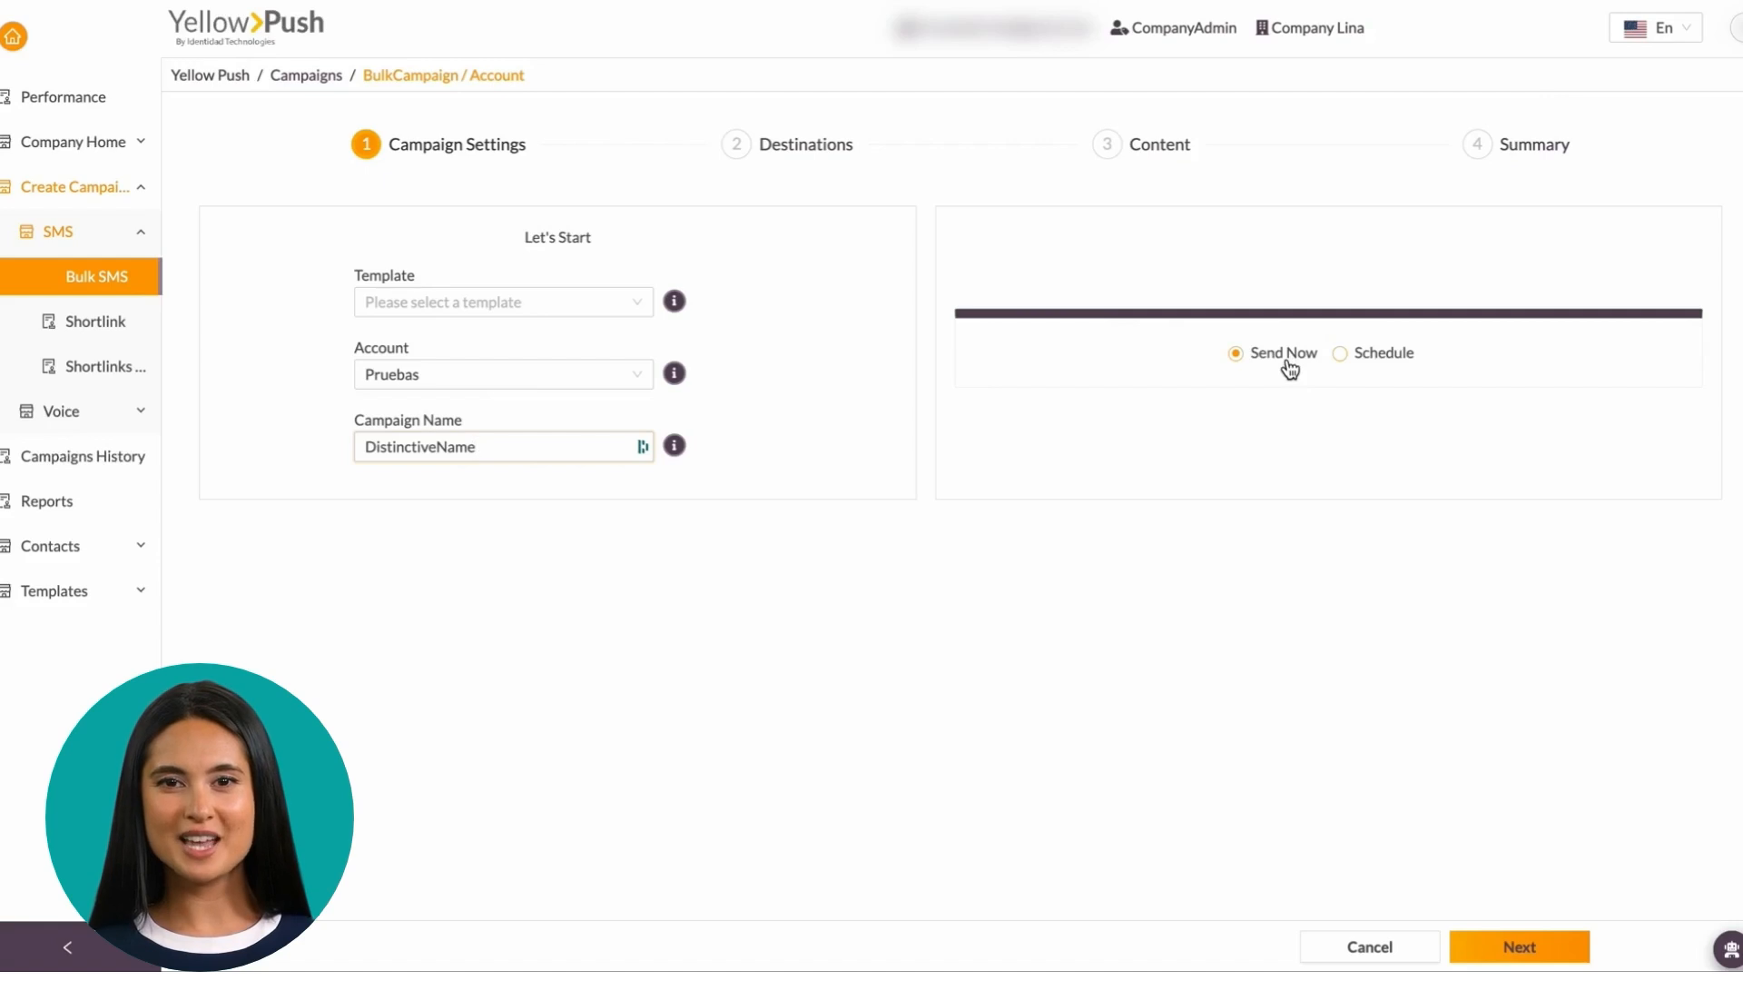
Switch the campaign to scheduled sending and set Phase 1 to 50%
left_click(1366, 361)
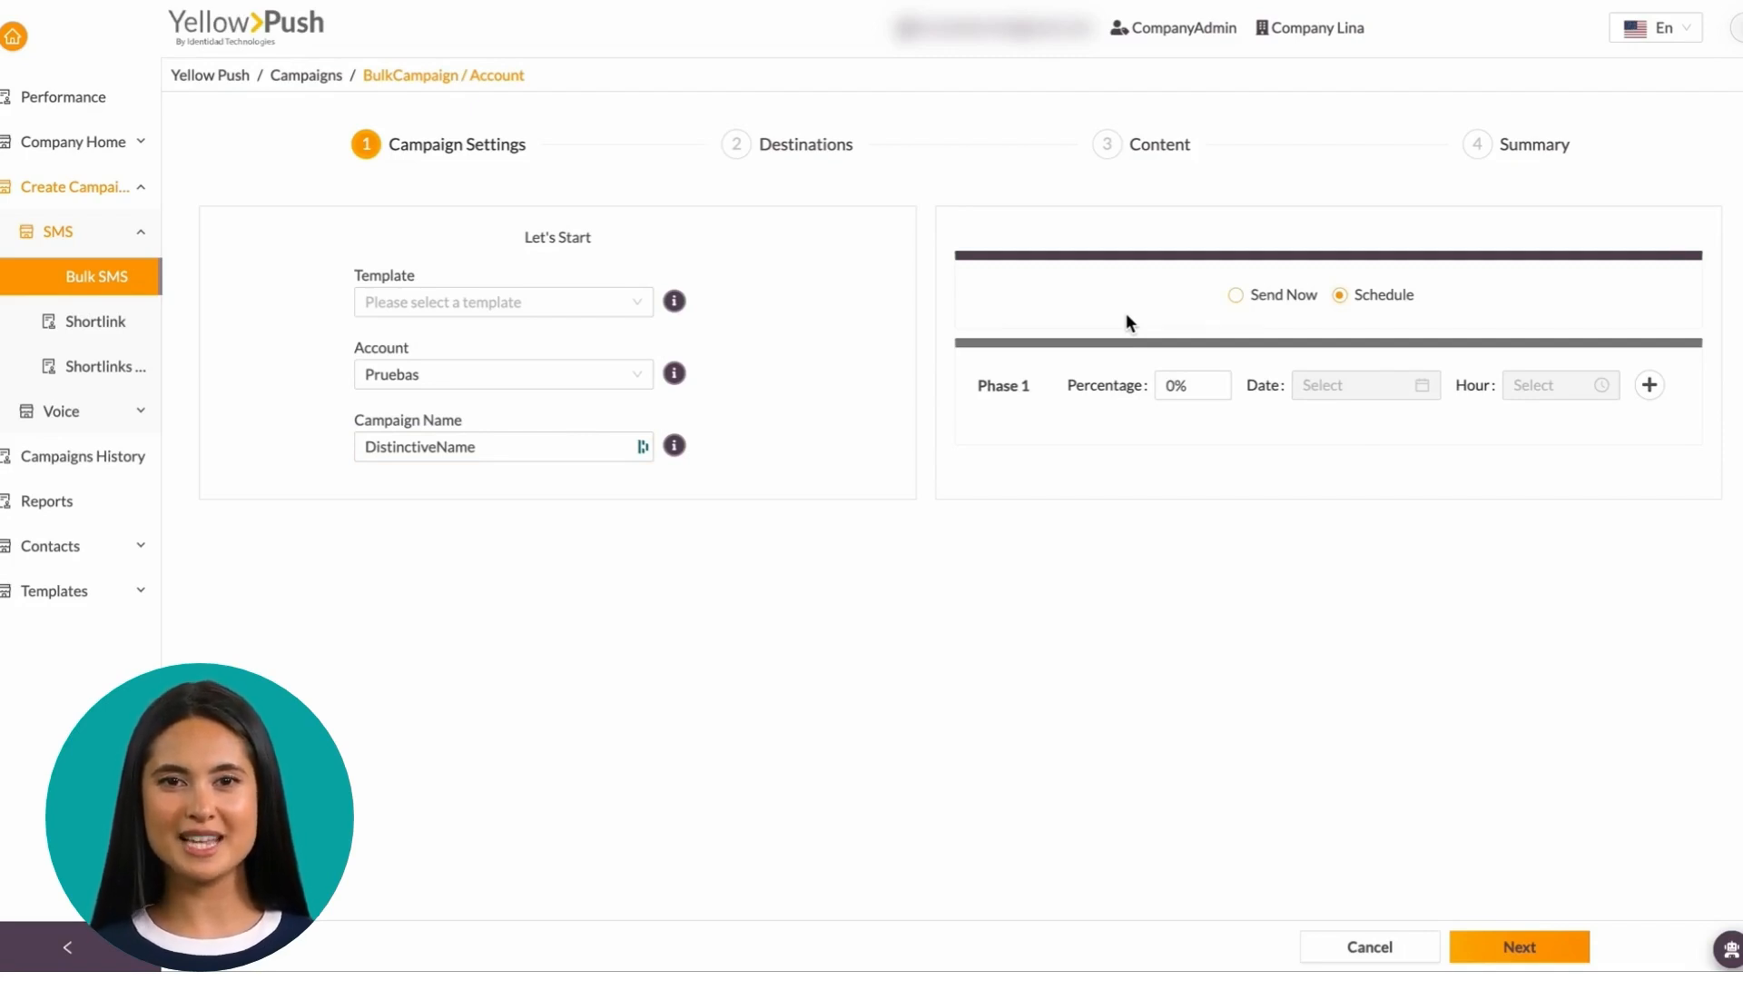
left_click(1175, 385)
key("BackSpace")
type("50")
Date Phase 1 for 2023-11-15 at 07:00 and add a Phase 2 row
left_click(1407, 383)
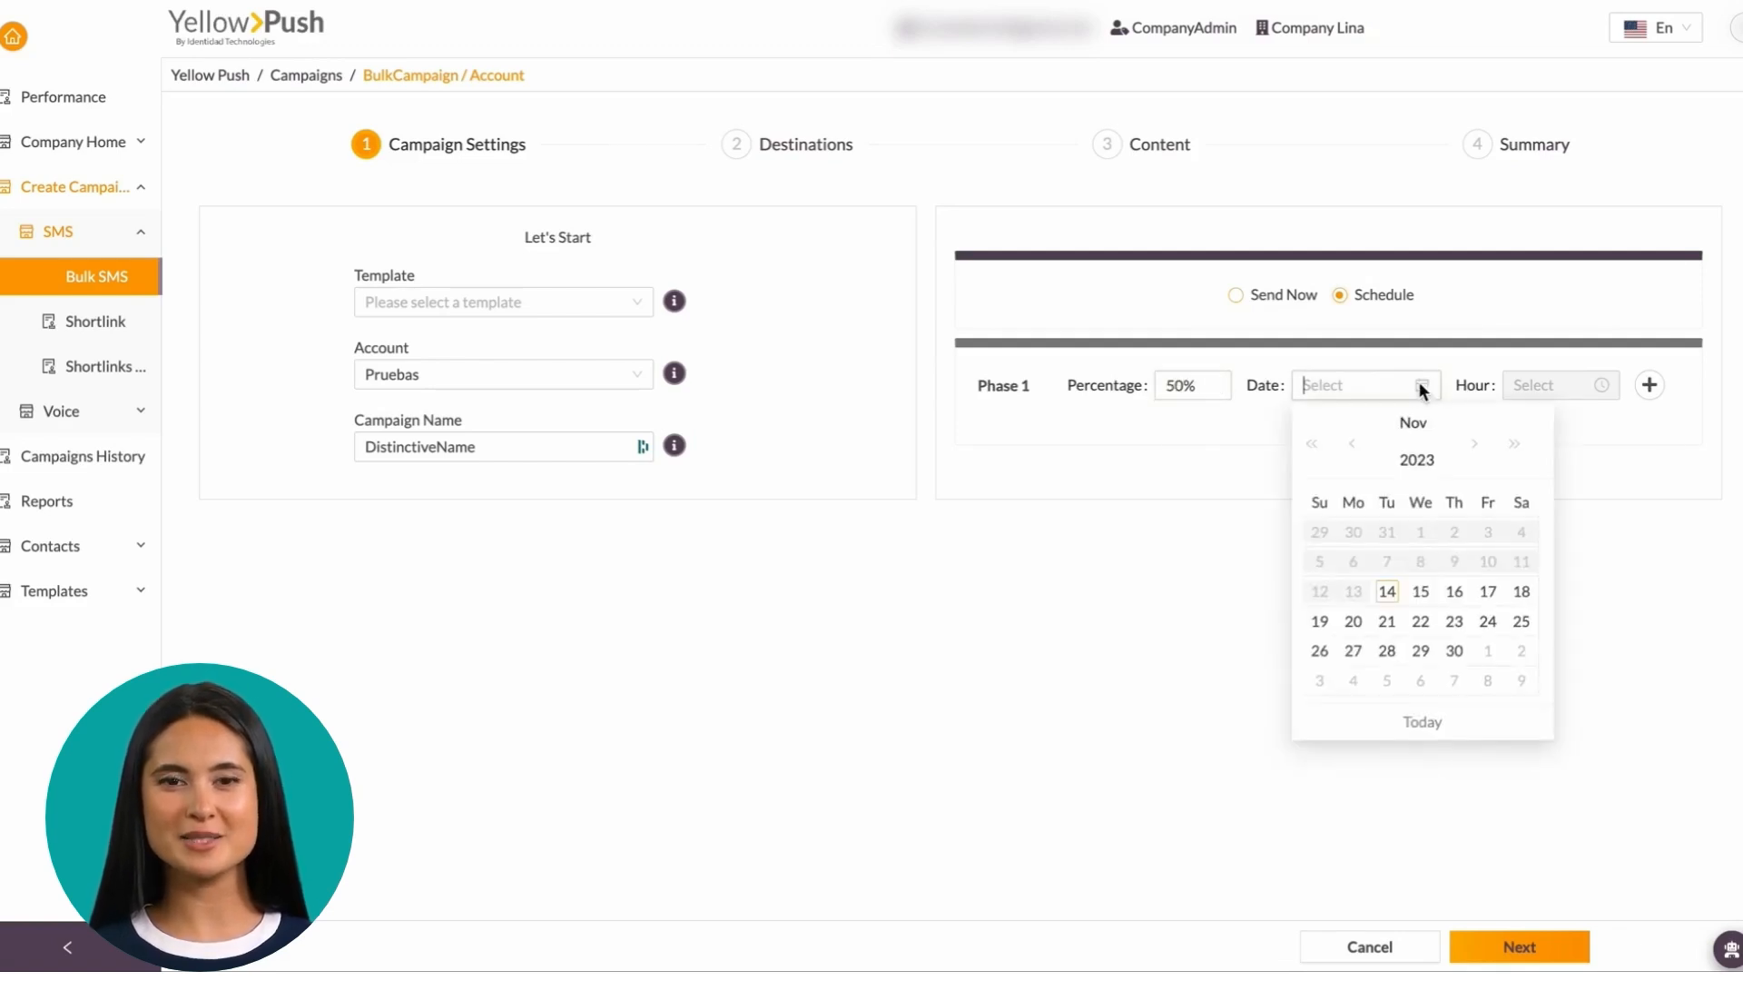
left_click(1421, 595)
left_click(1571, 385)
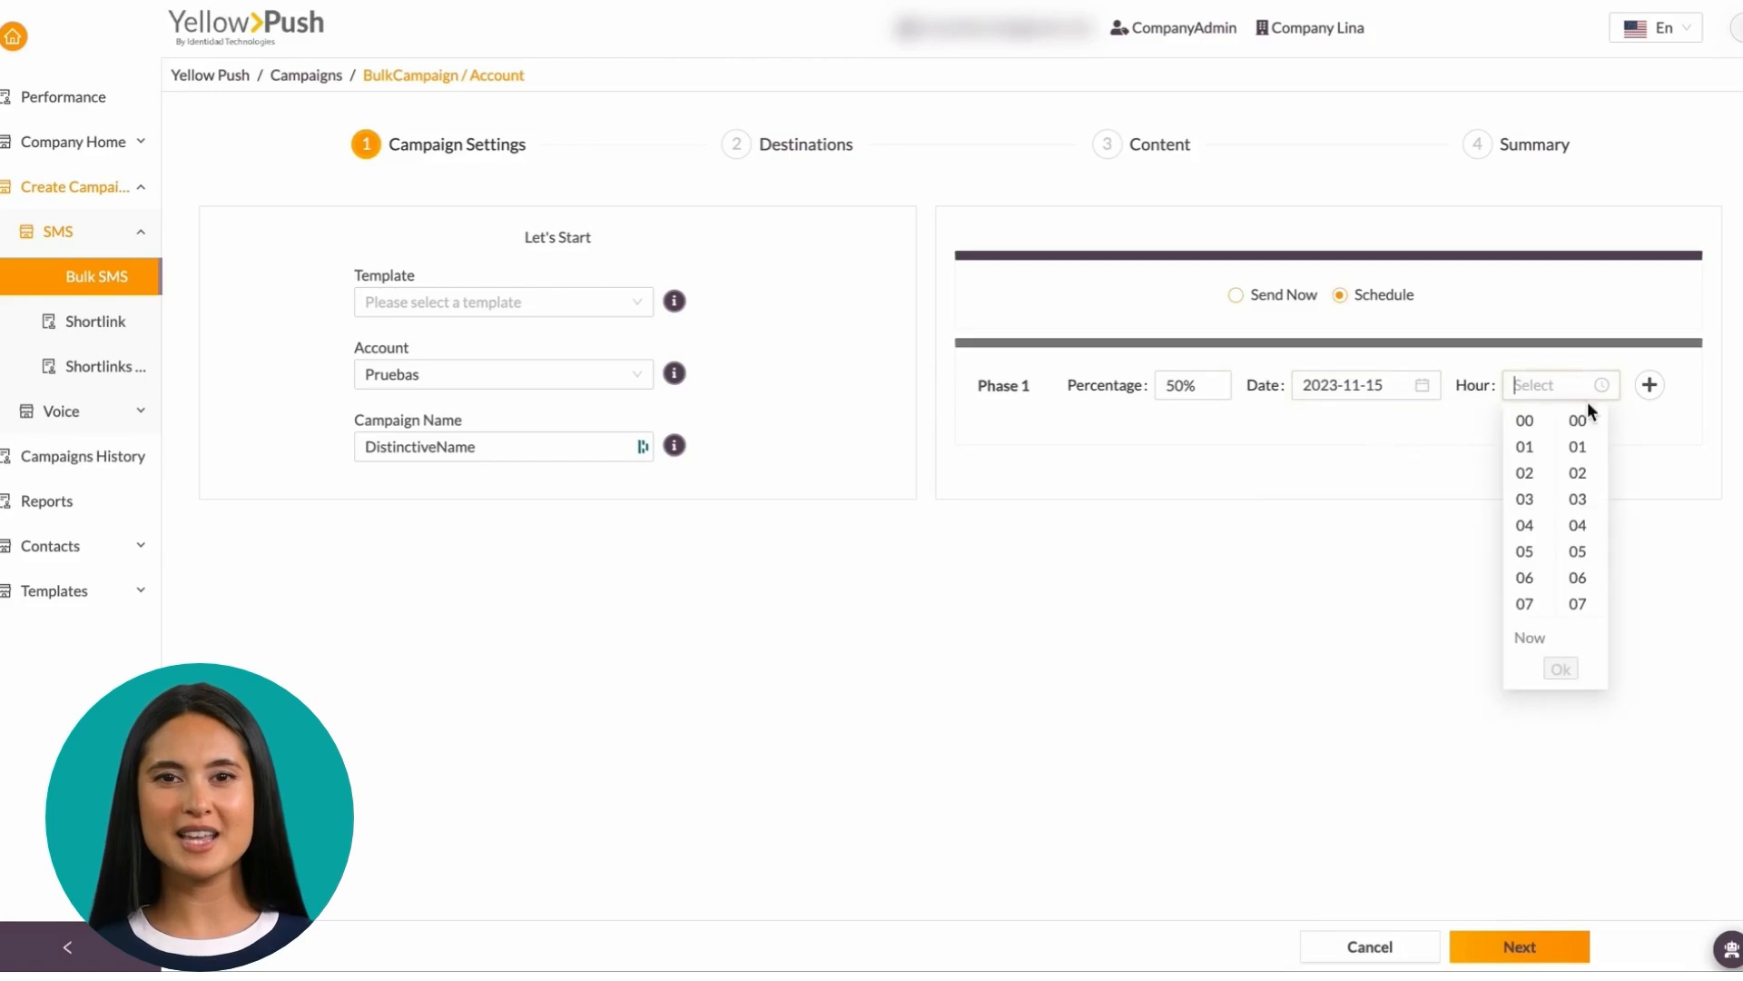
left_click(1531, 603)
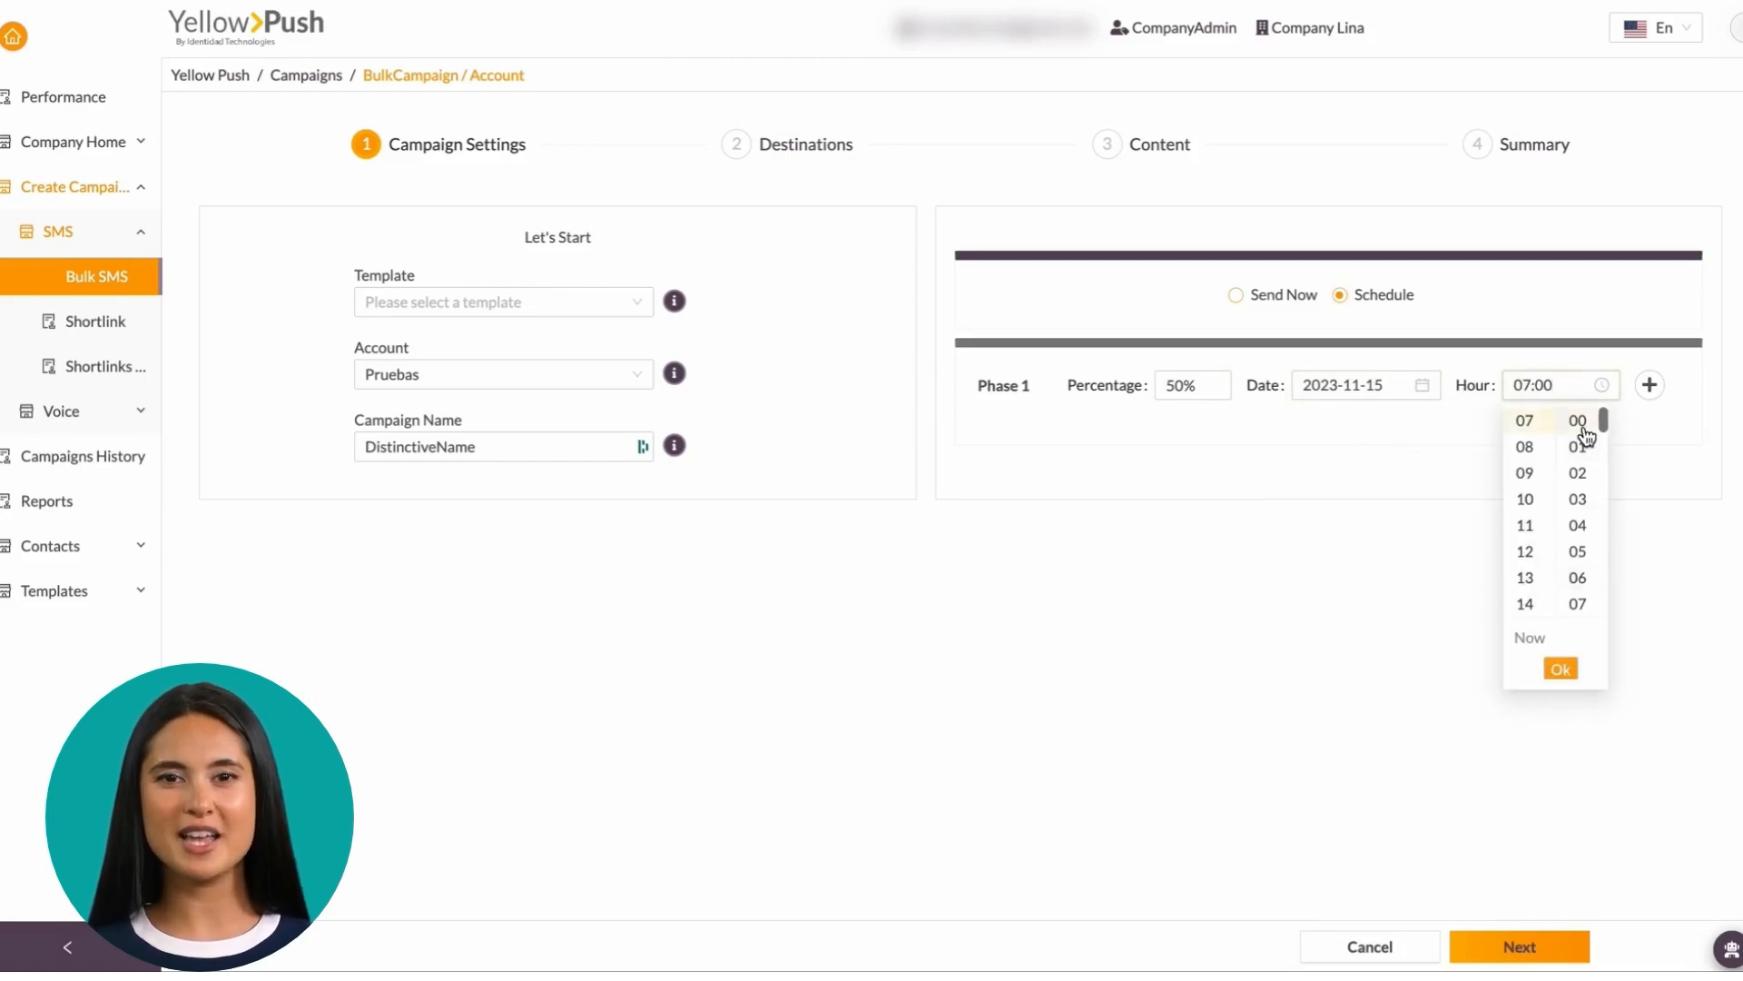
left_click(1560, 668)
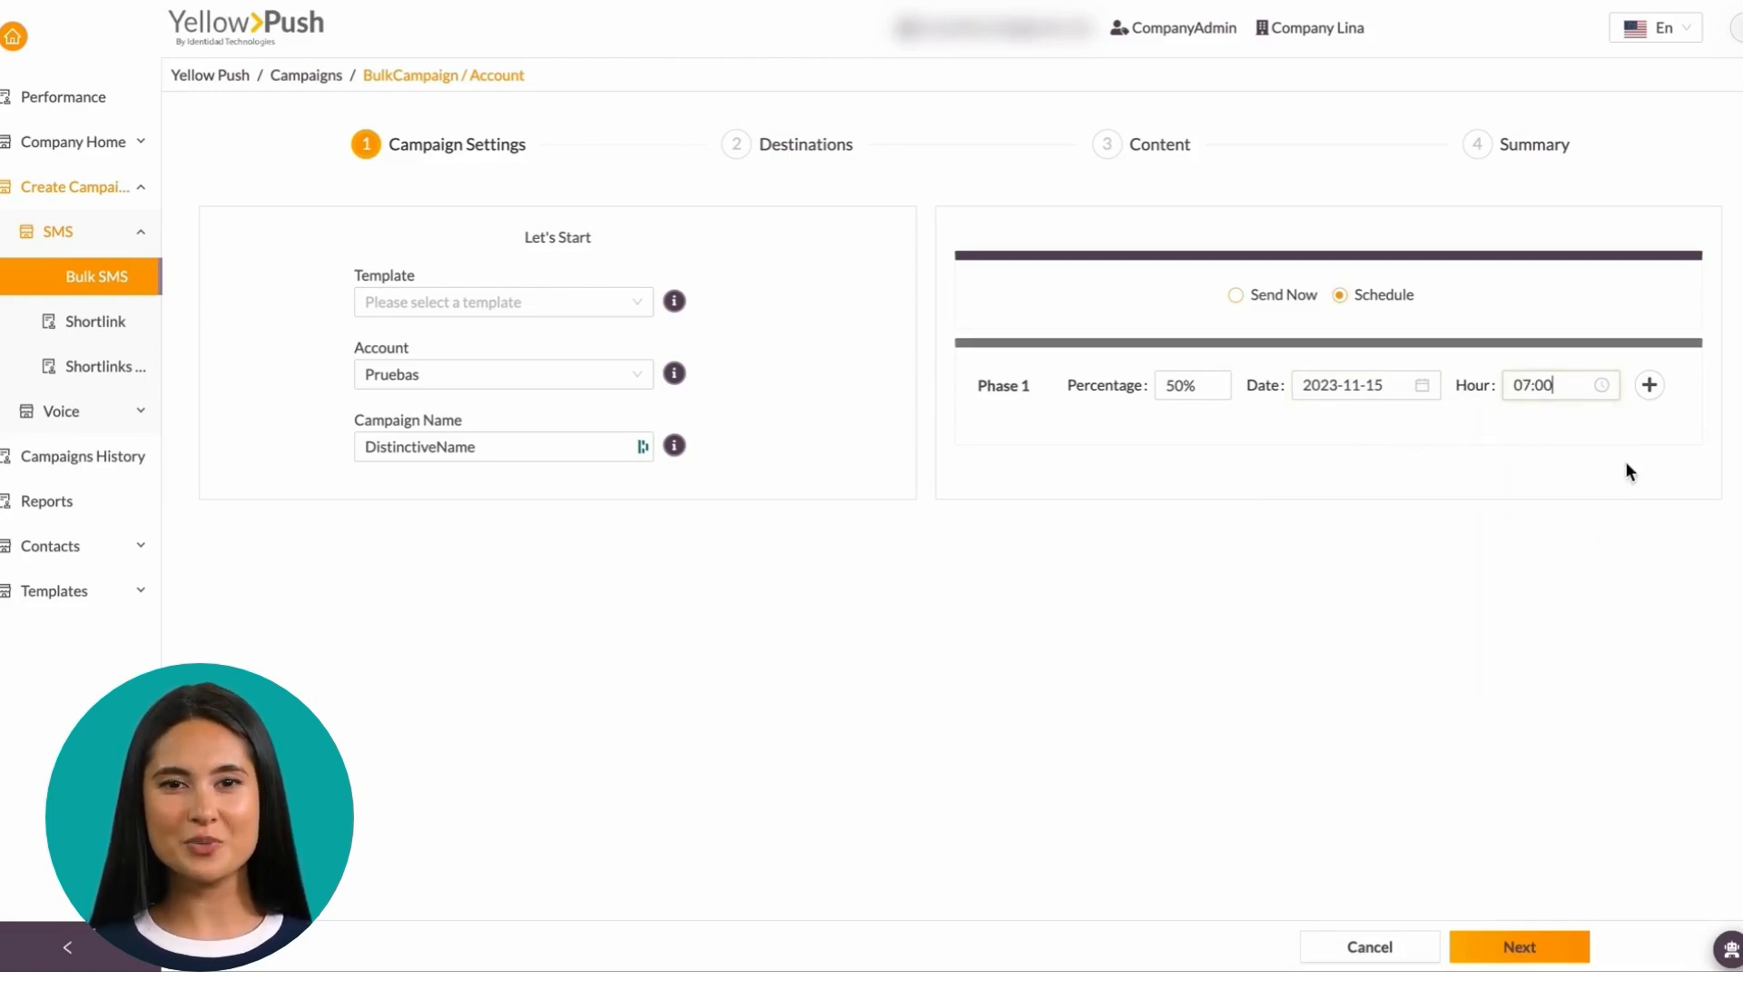
left_click(1648, 386)
left_click_drag(1175, 472, 1148, 471)
Set Phase 2 to 20% on 2023-11-15 at 09:00
type("20")
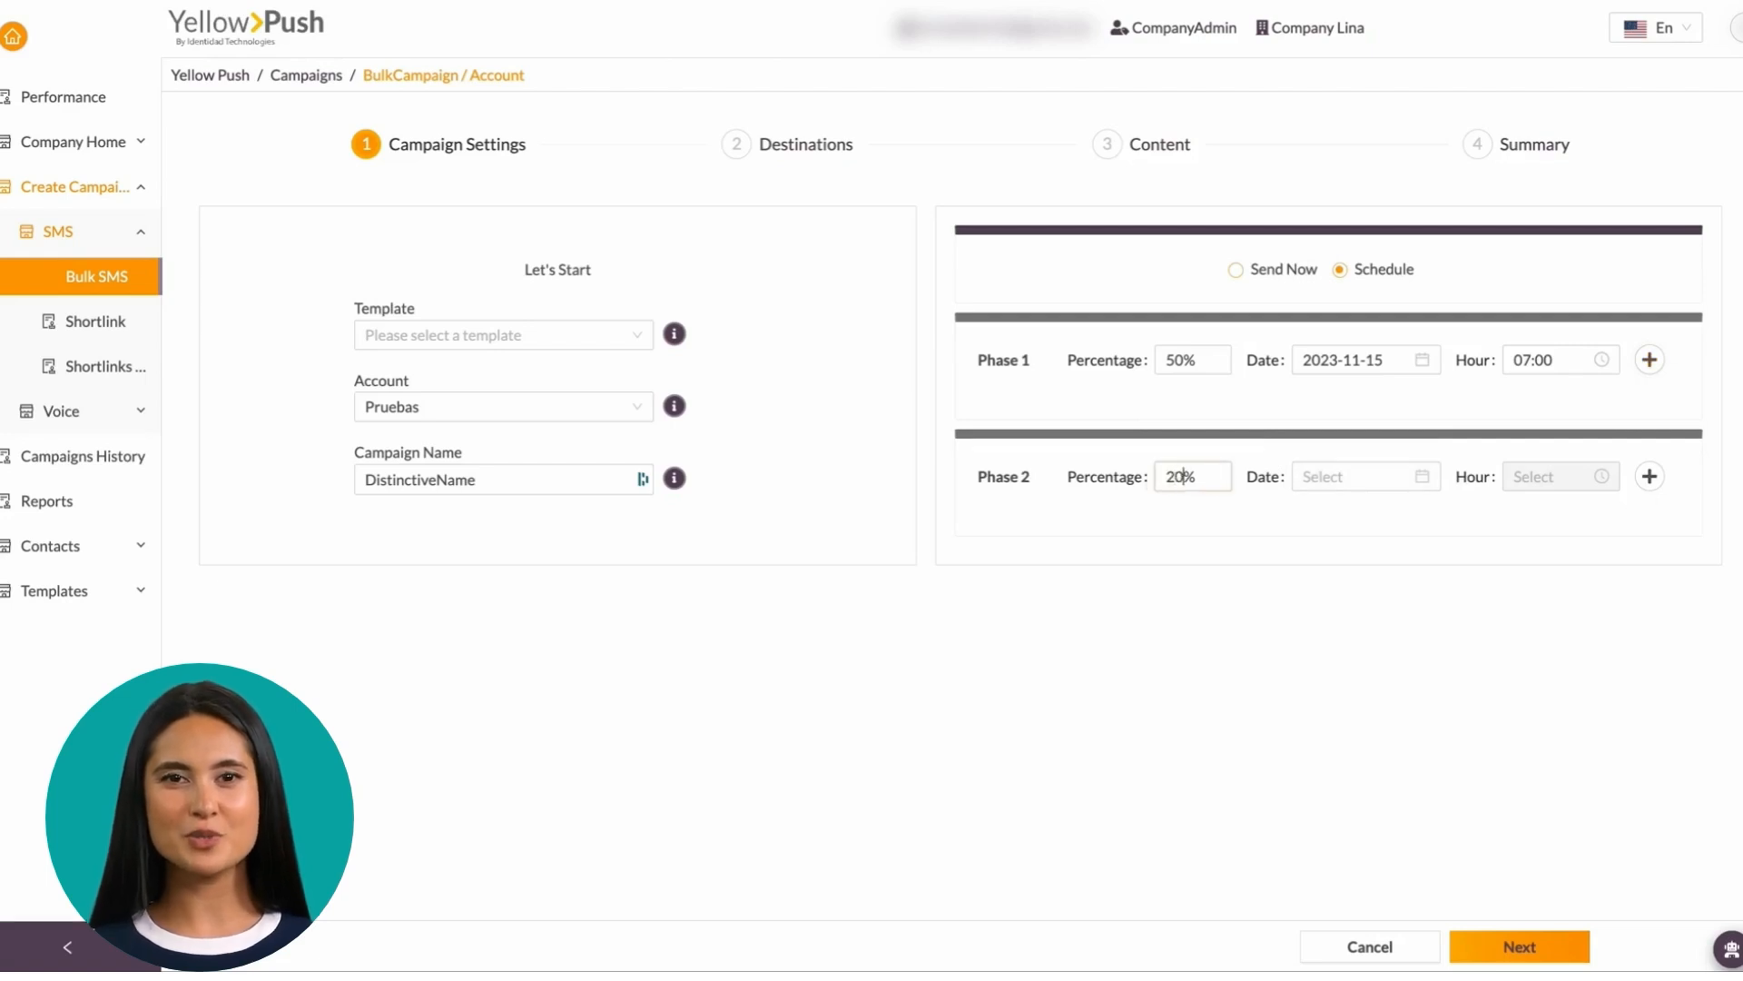
left_click(1374, 479)
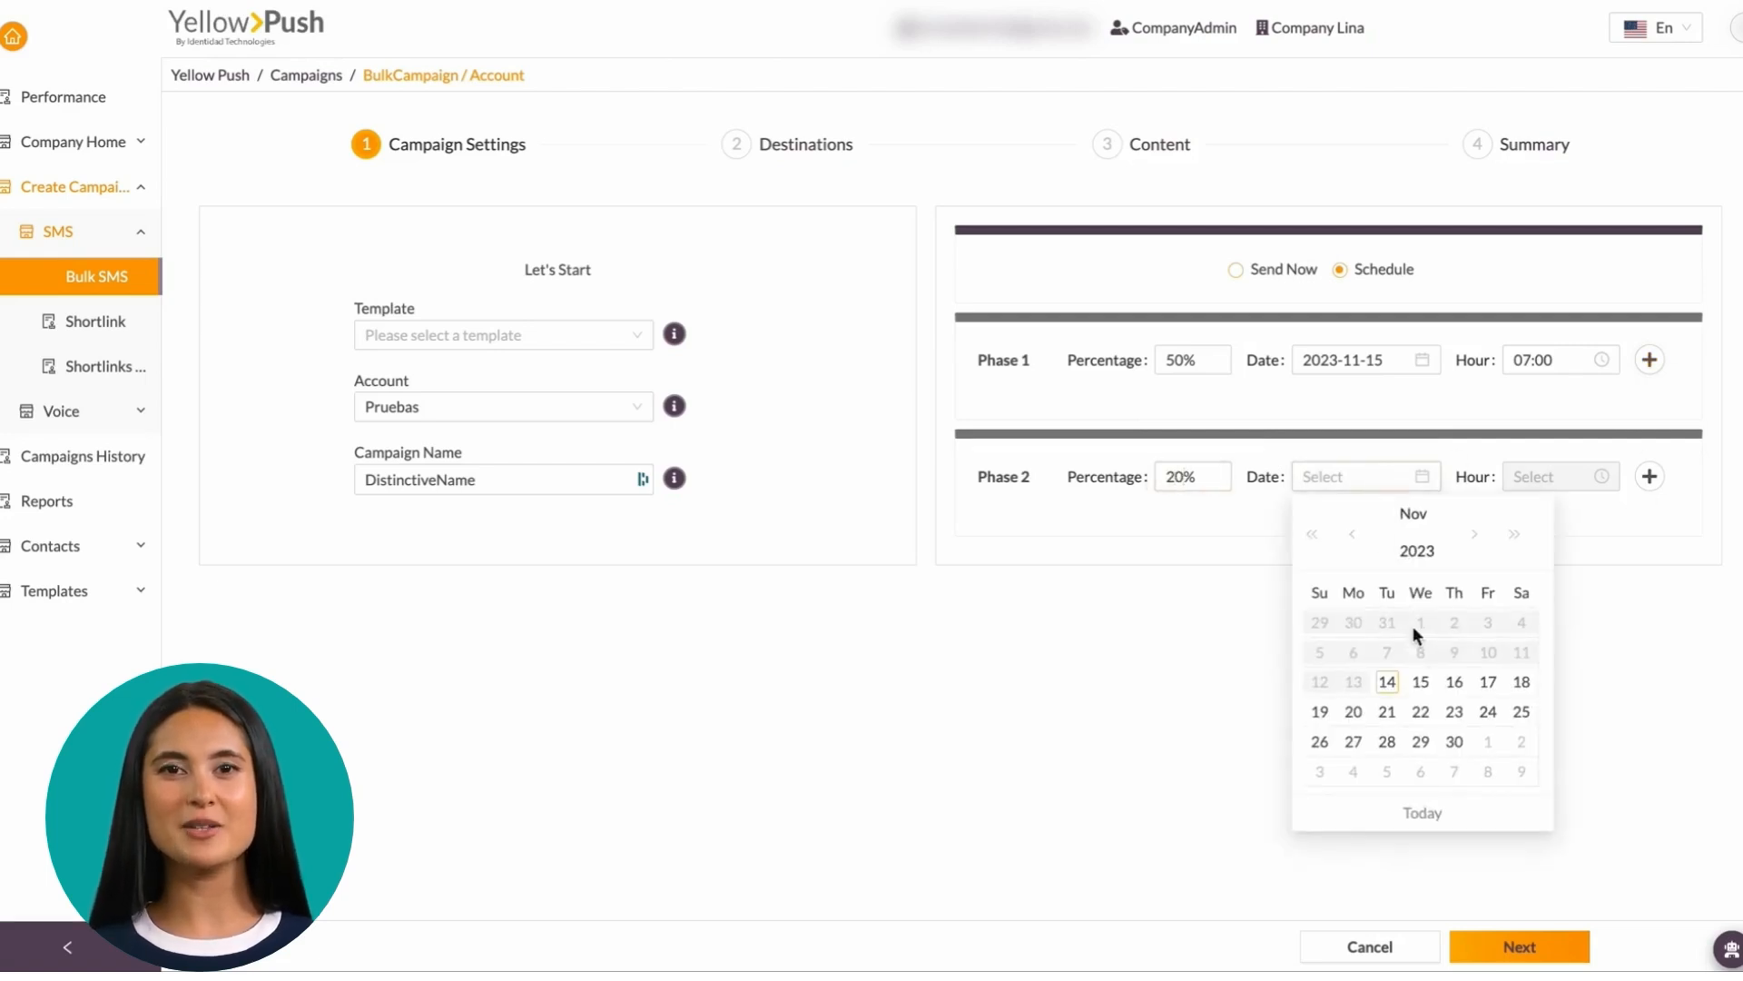
left_click(1423, 682)
left_click(1554, 476)
scroll(1530, 647, "down", 3)
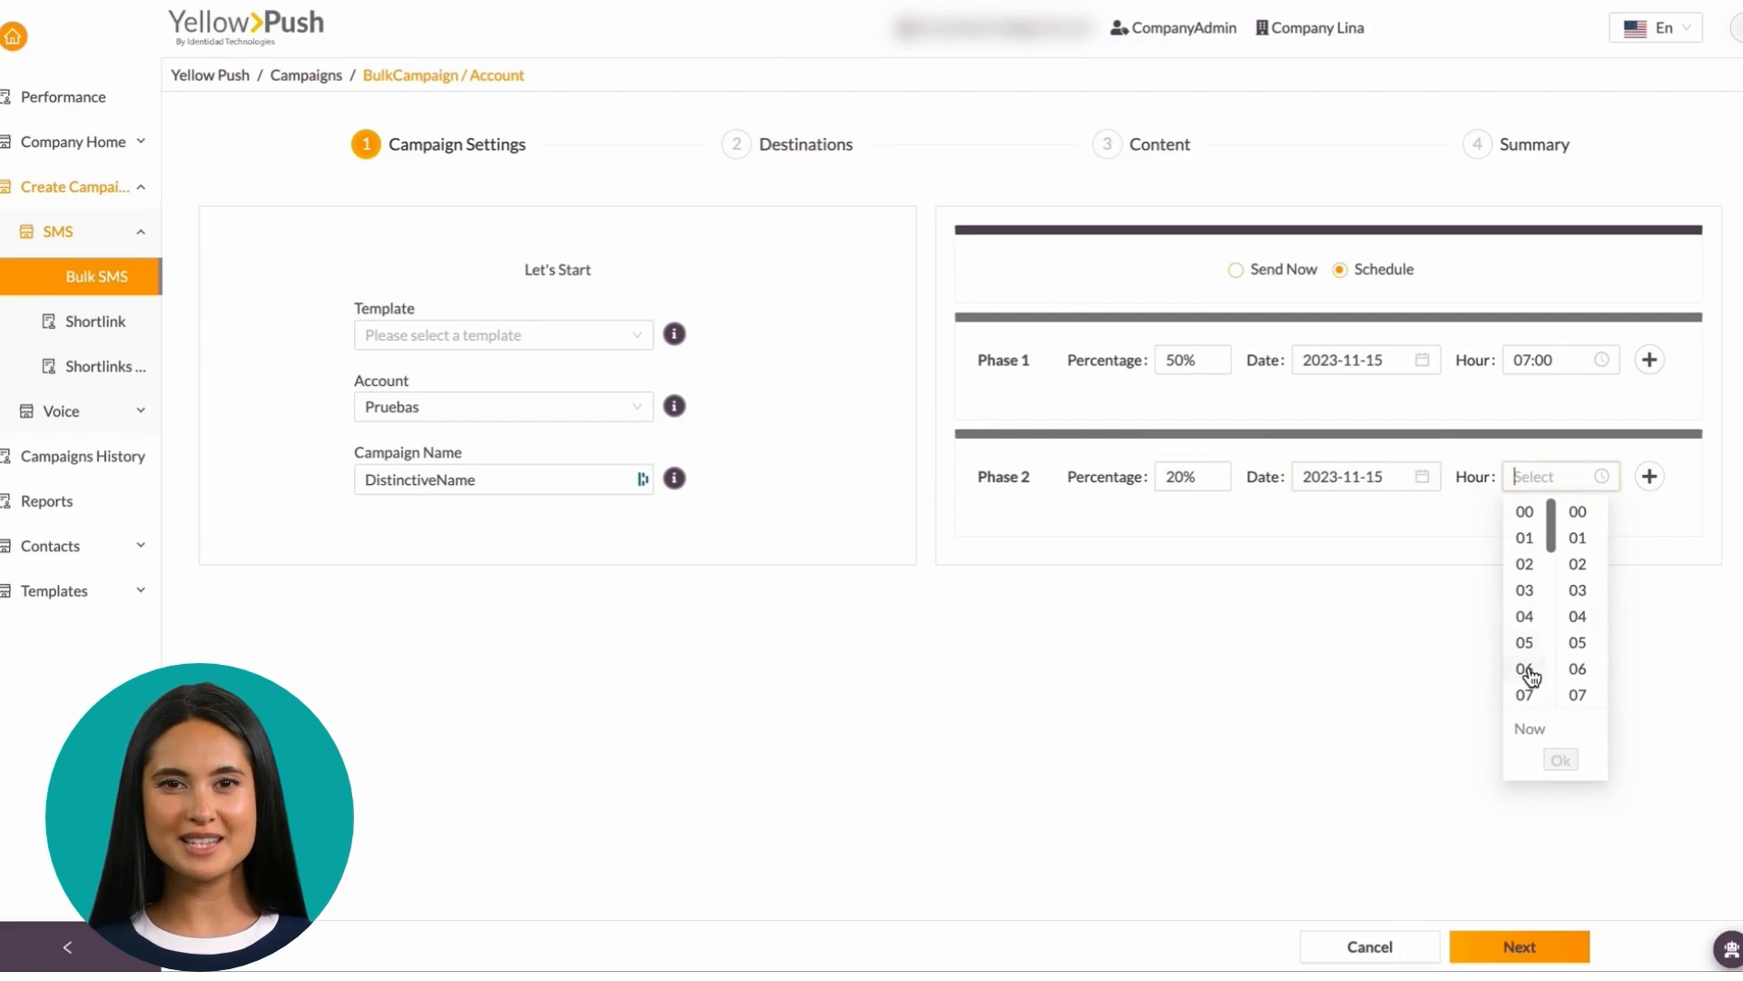
left_click(1525, 586)
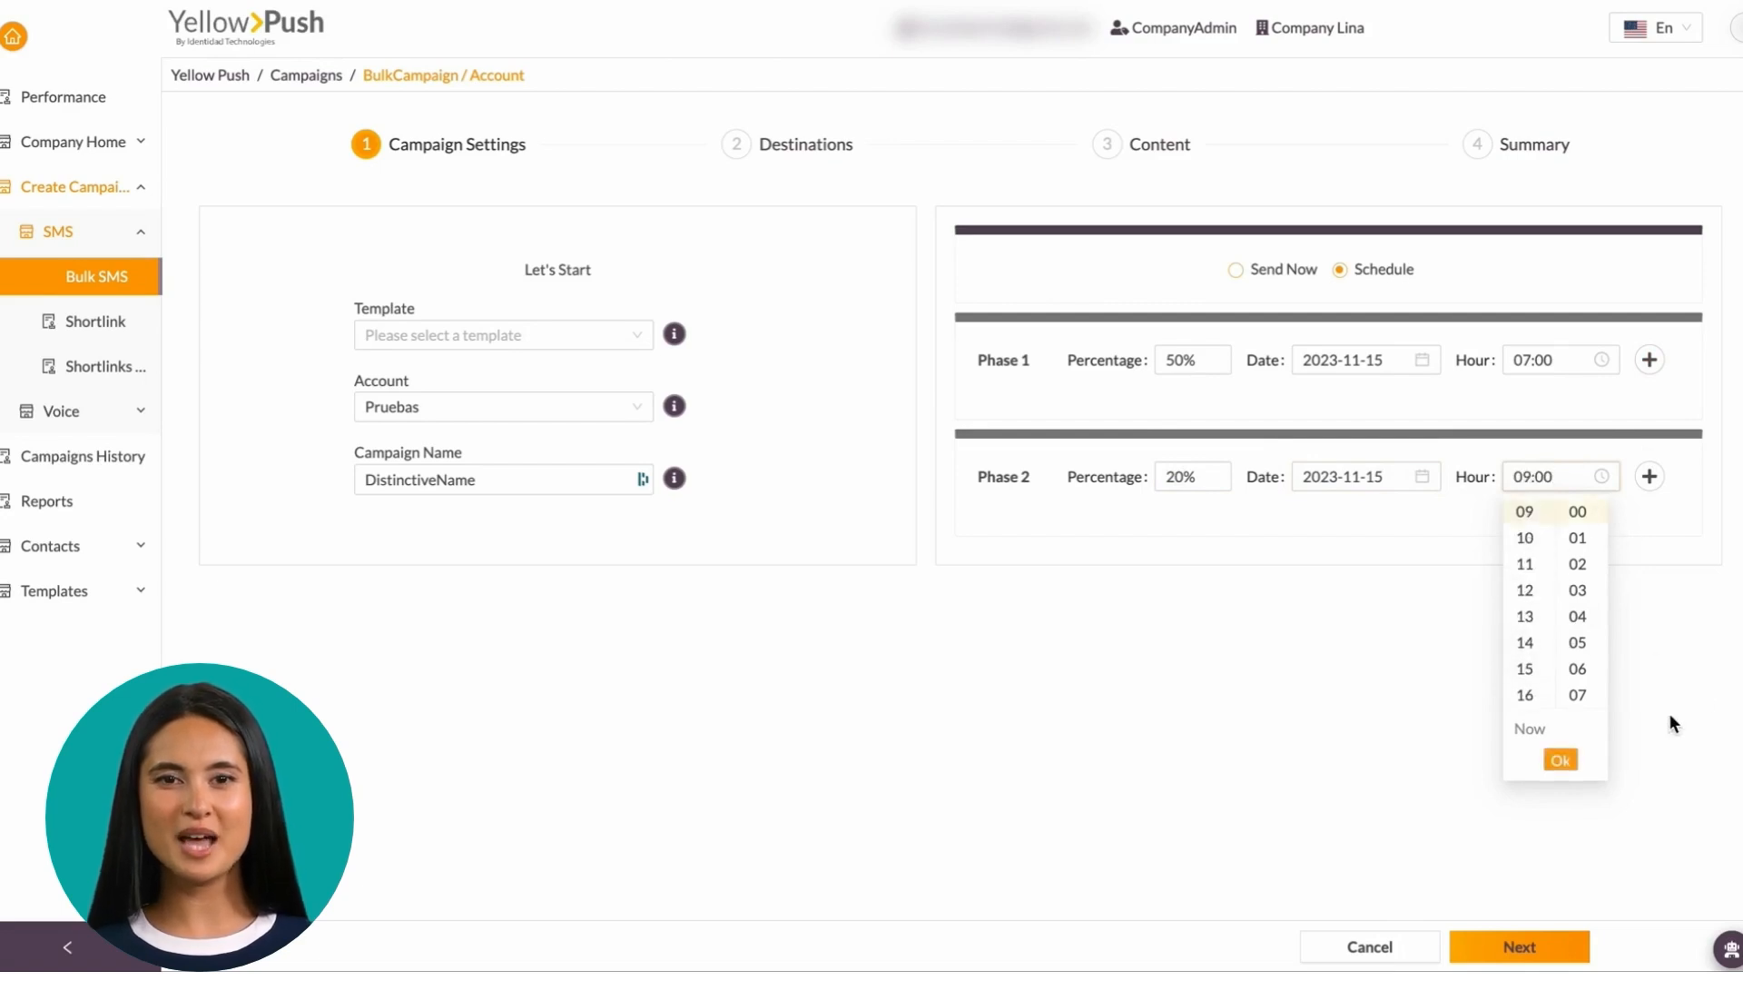
left_click(1718, 653)
left_click(1566, 475)
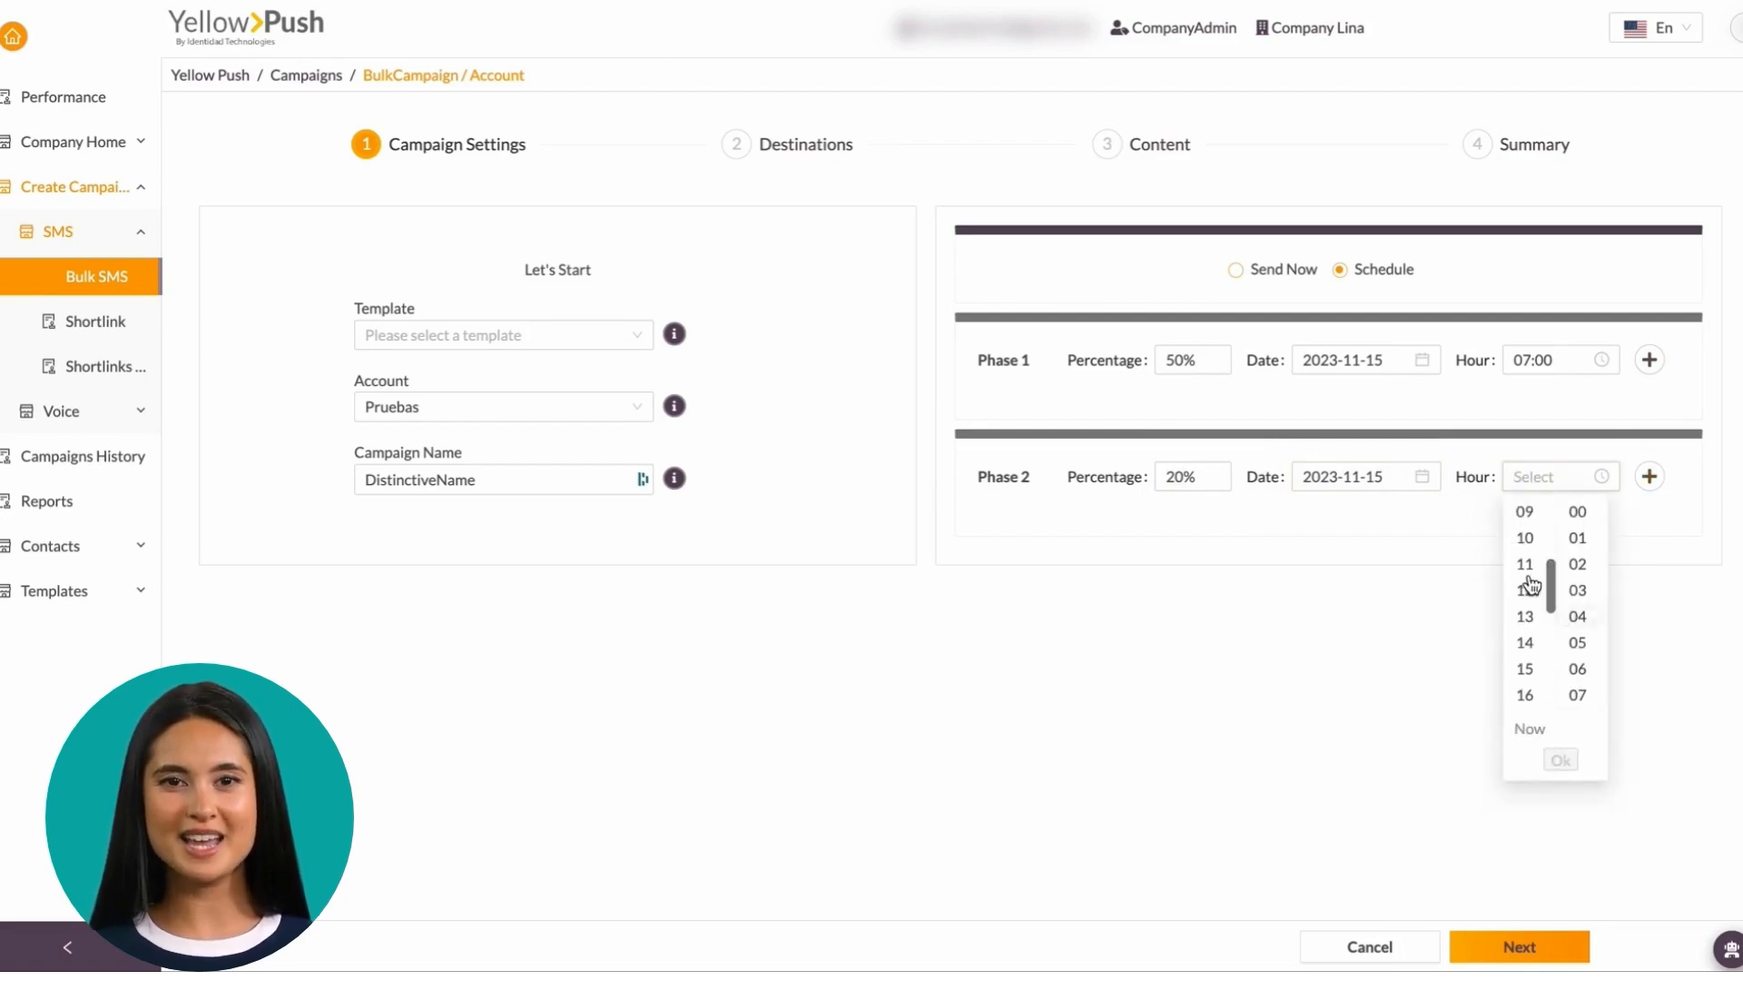
left_click(1534, 513)
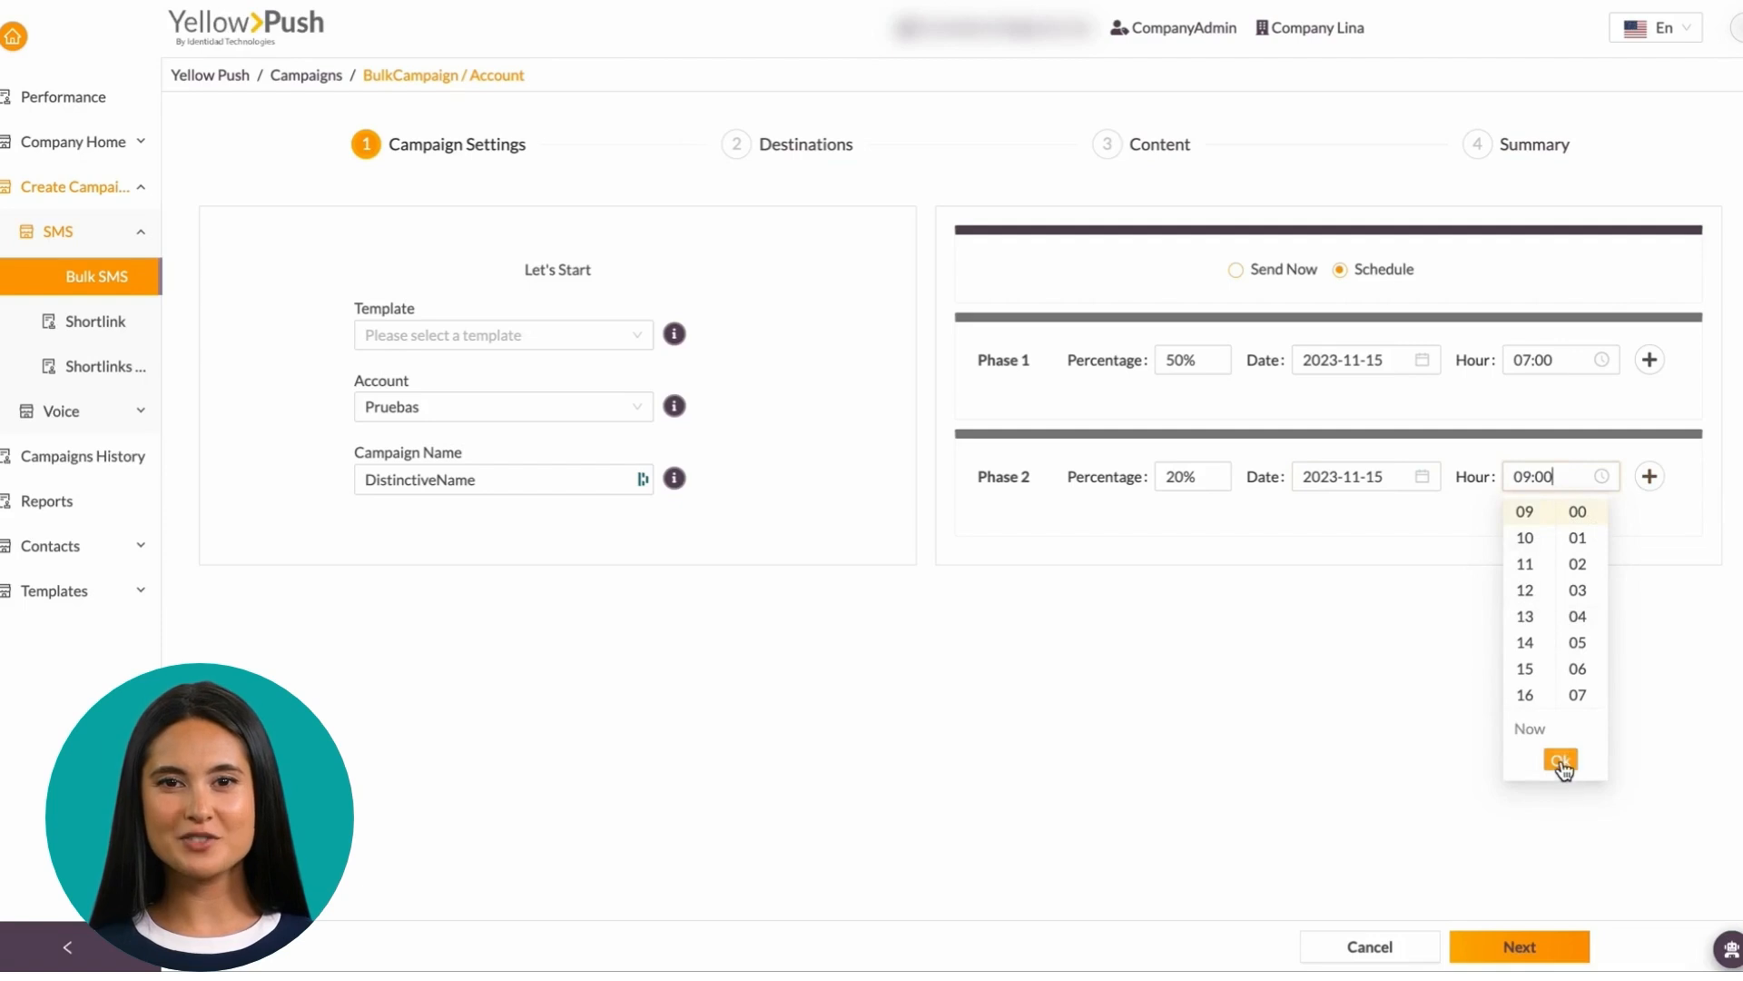
left_click(1561, 760)
Add Phase 3 at 30% on 2023-11-16 at 05:00, then continue to Destinations
left_click(1651, 475)
left_click(1177, 595)
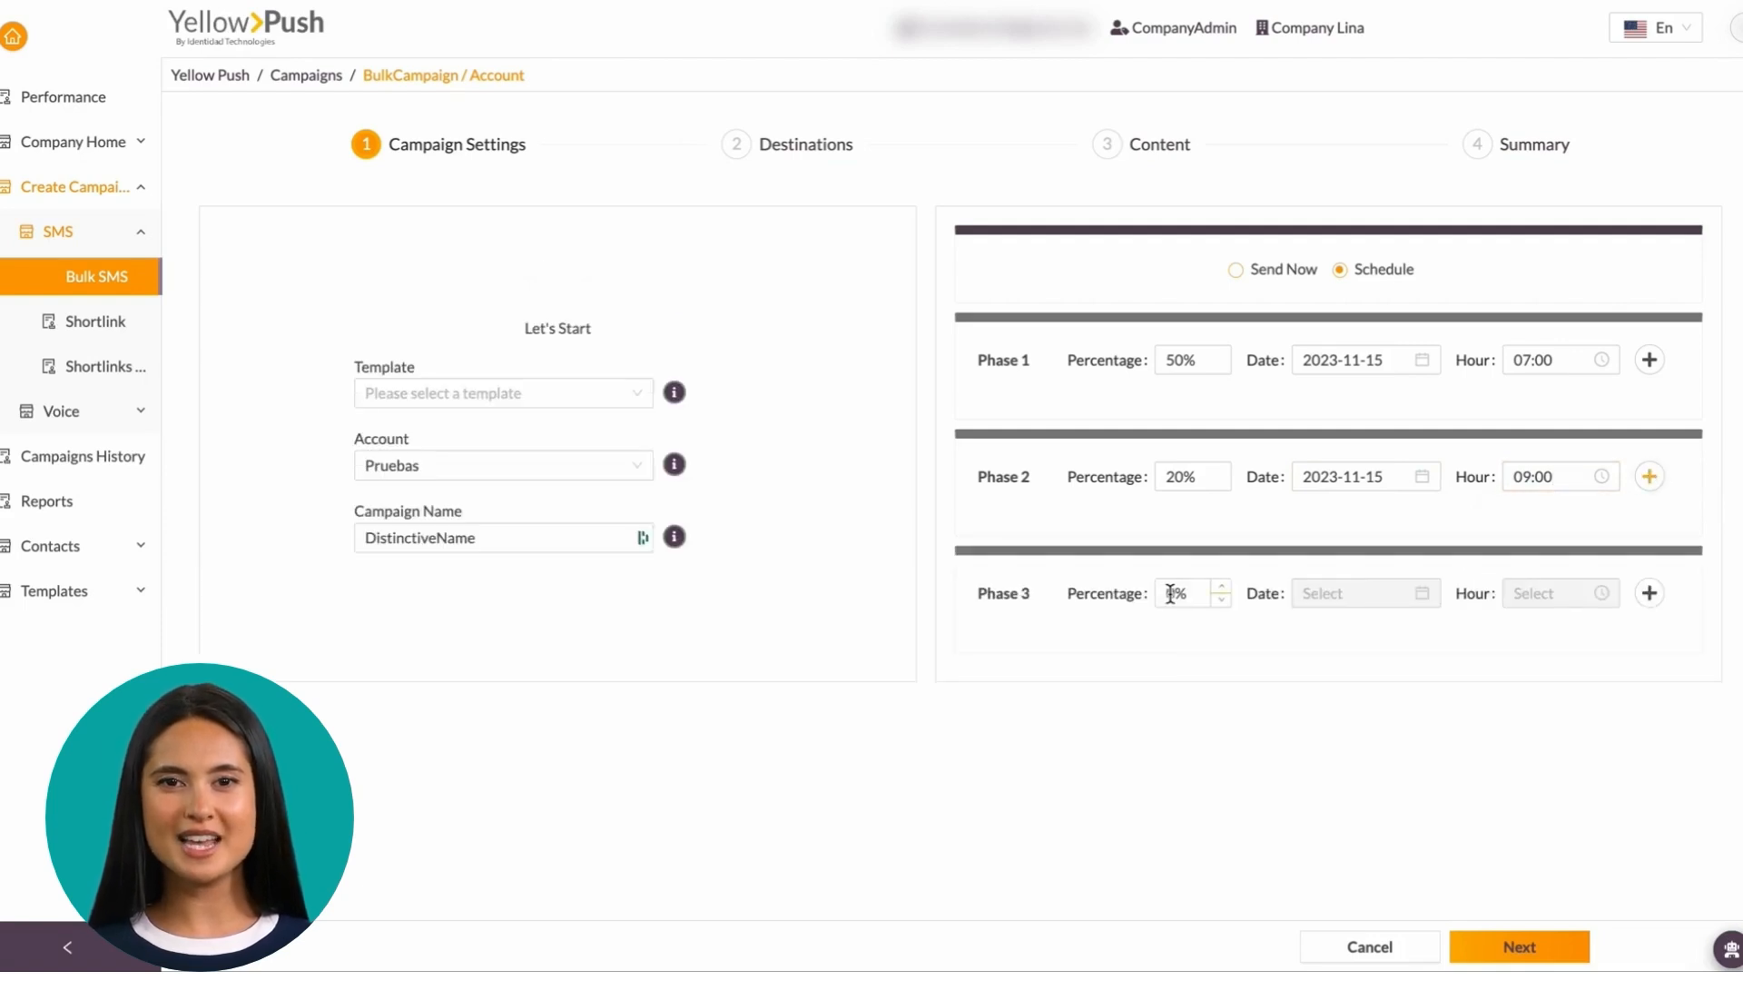
type("30")
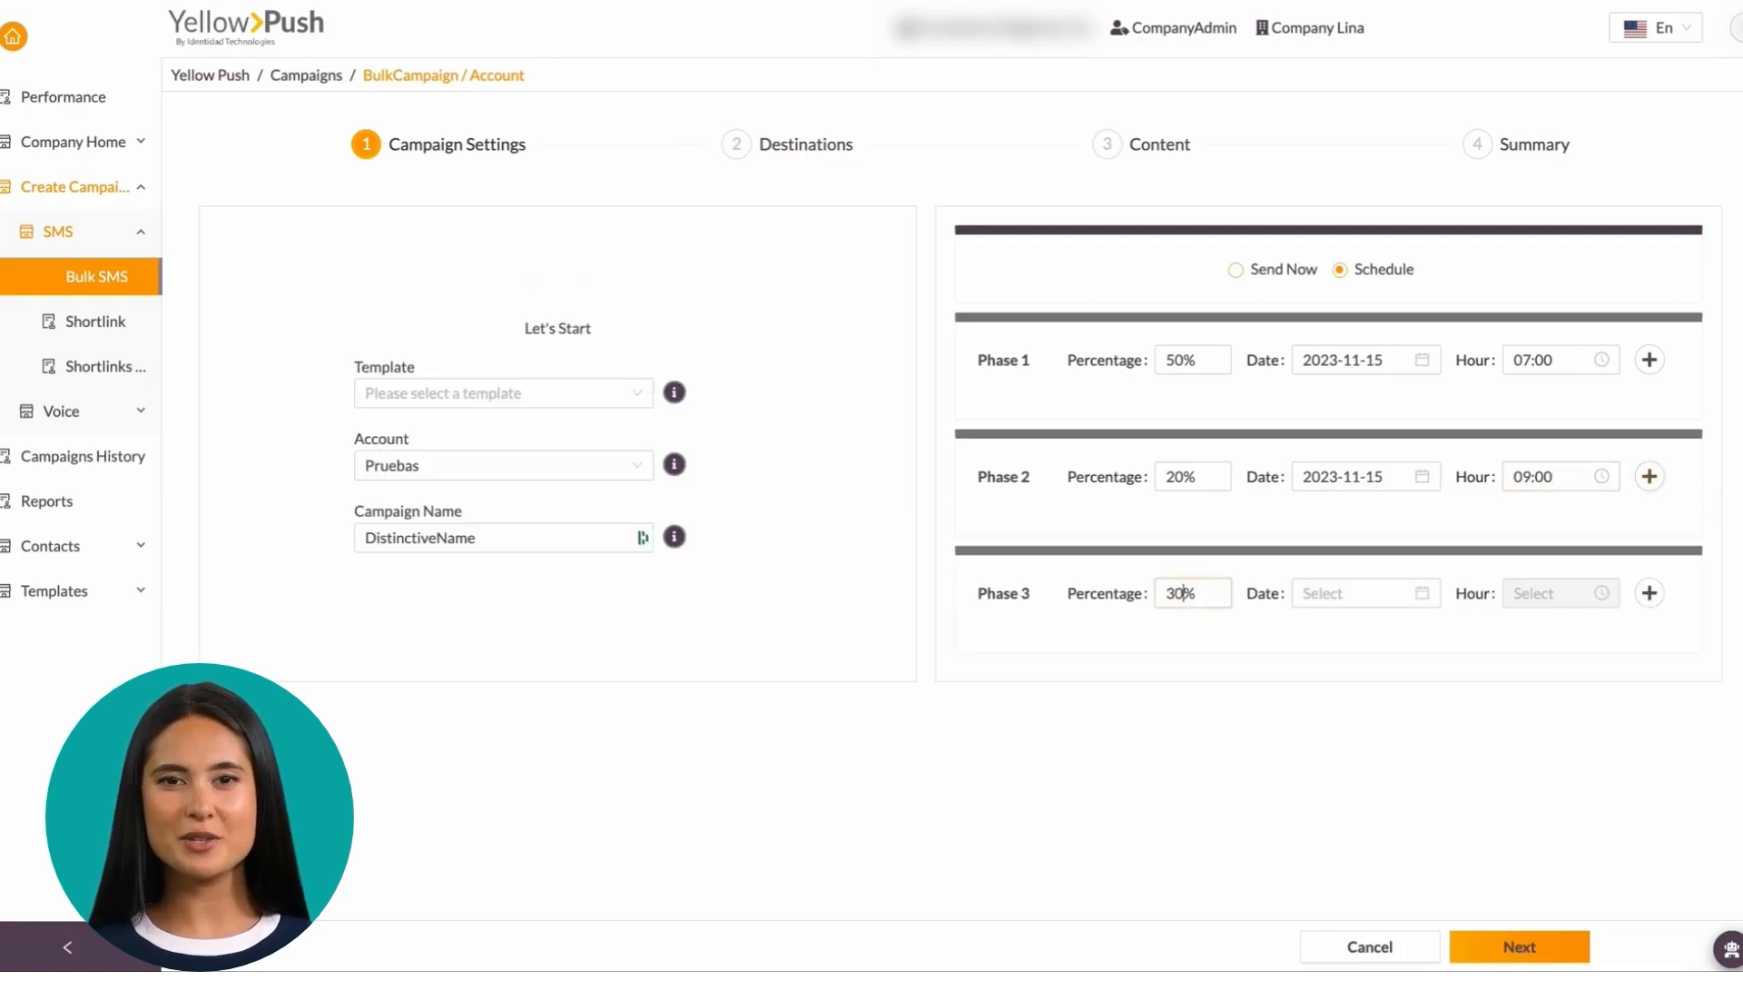
left_click(1342, 590)
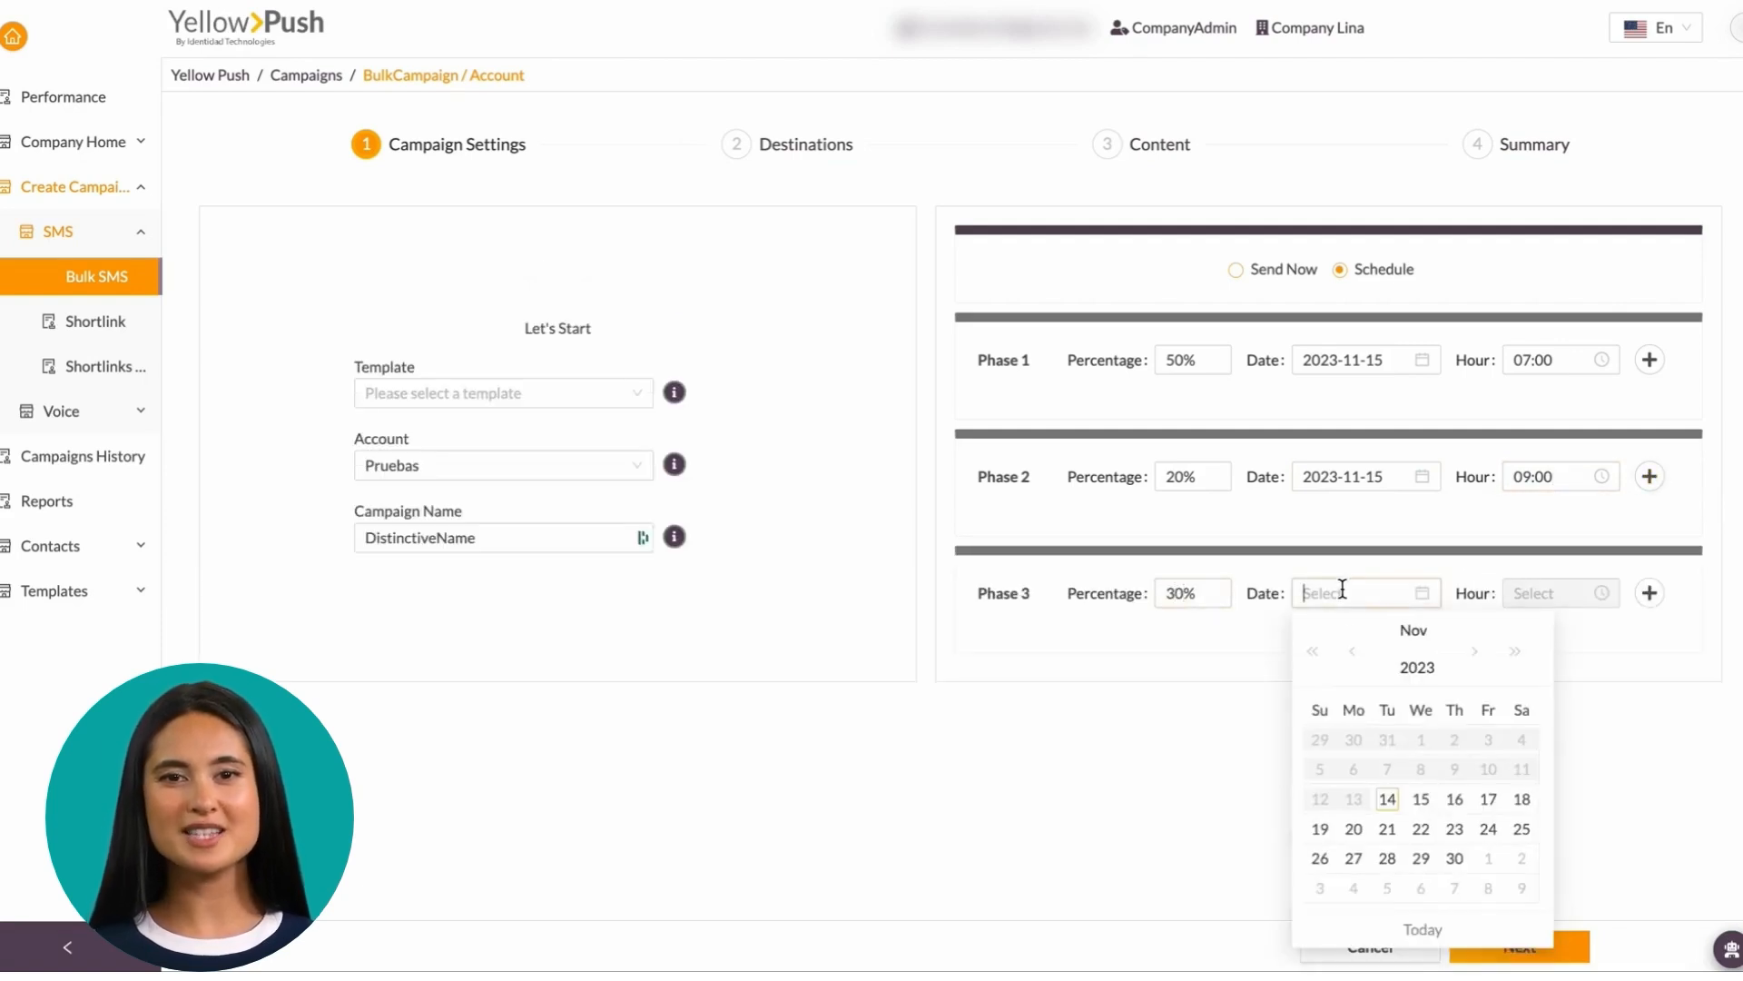
left_click(1454, 799)
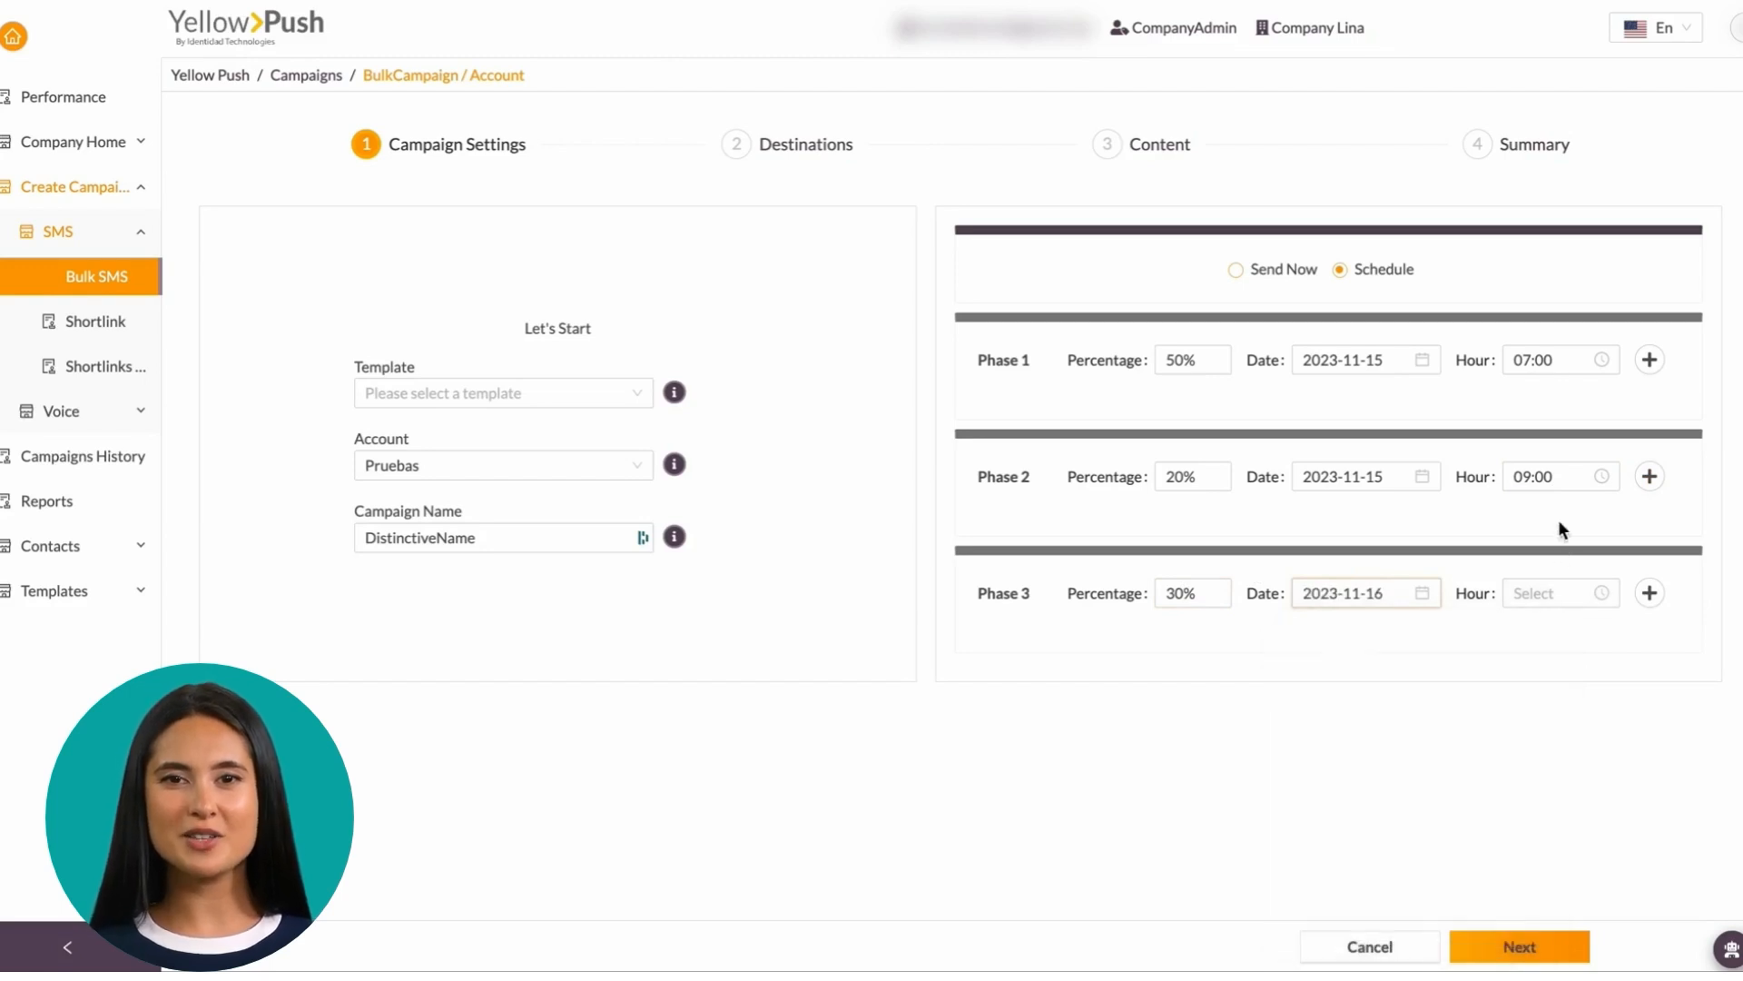
left_click(1536, 594)
left_click(1532, 765)
left_click(1518, 945)
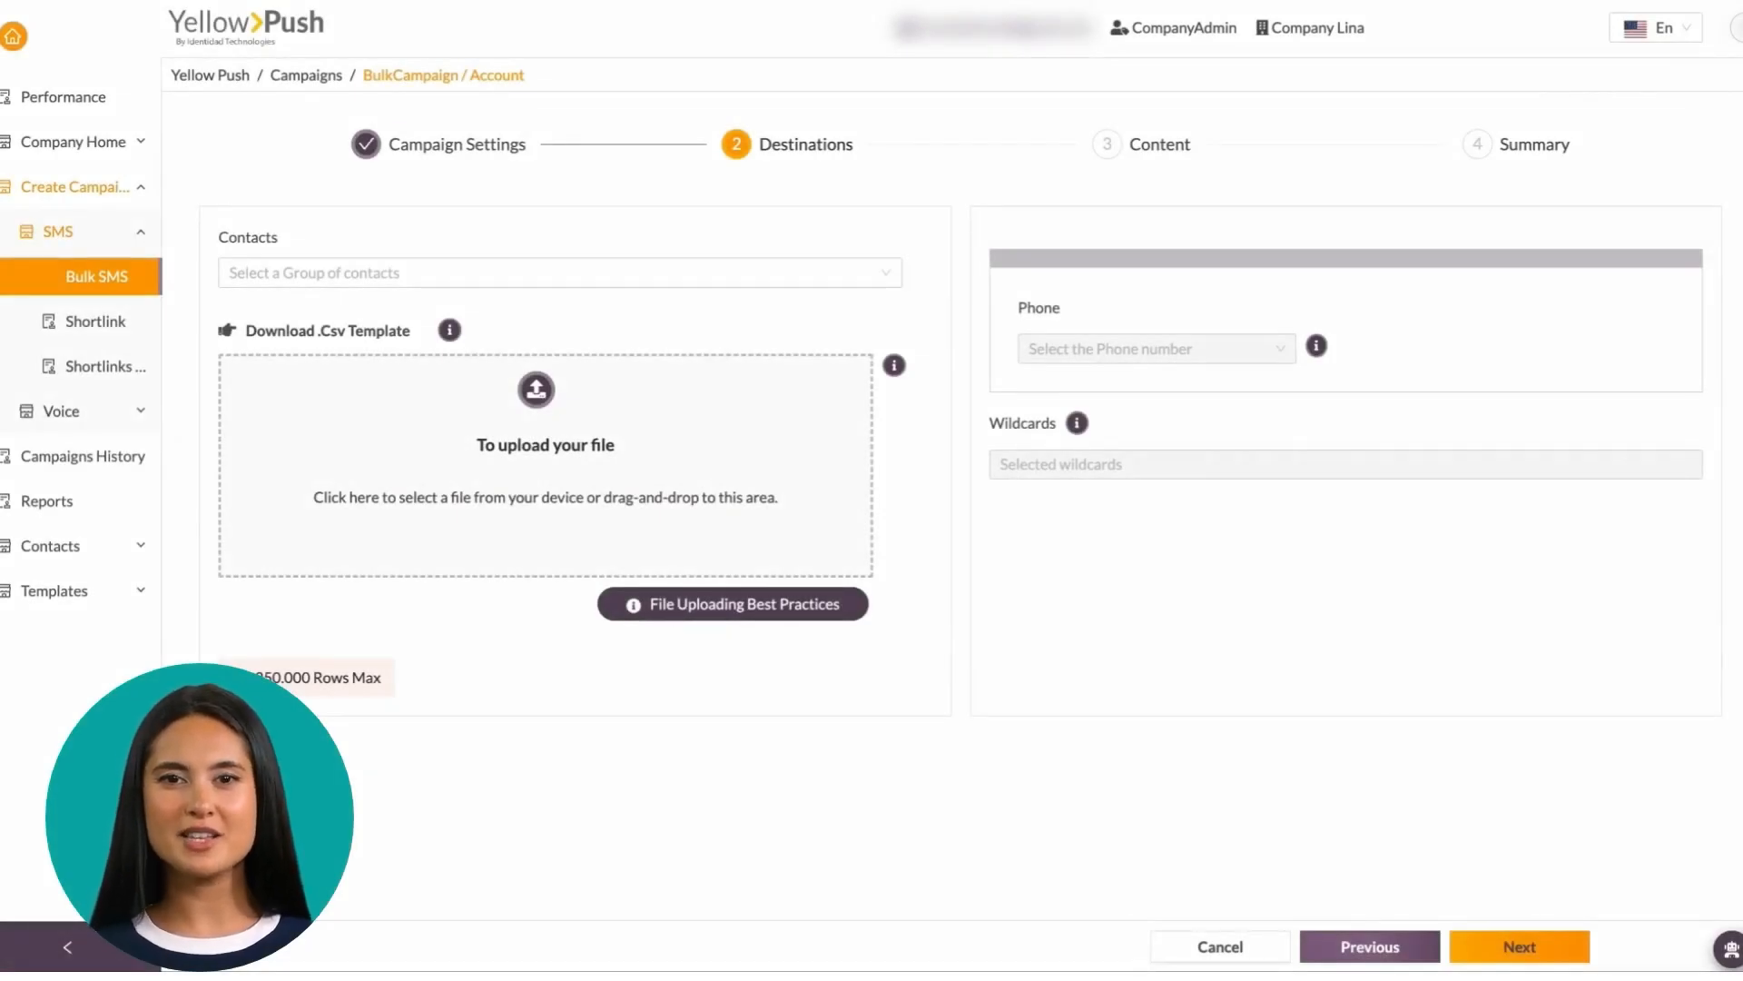
left_click(533, 286)
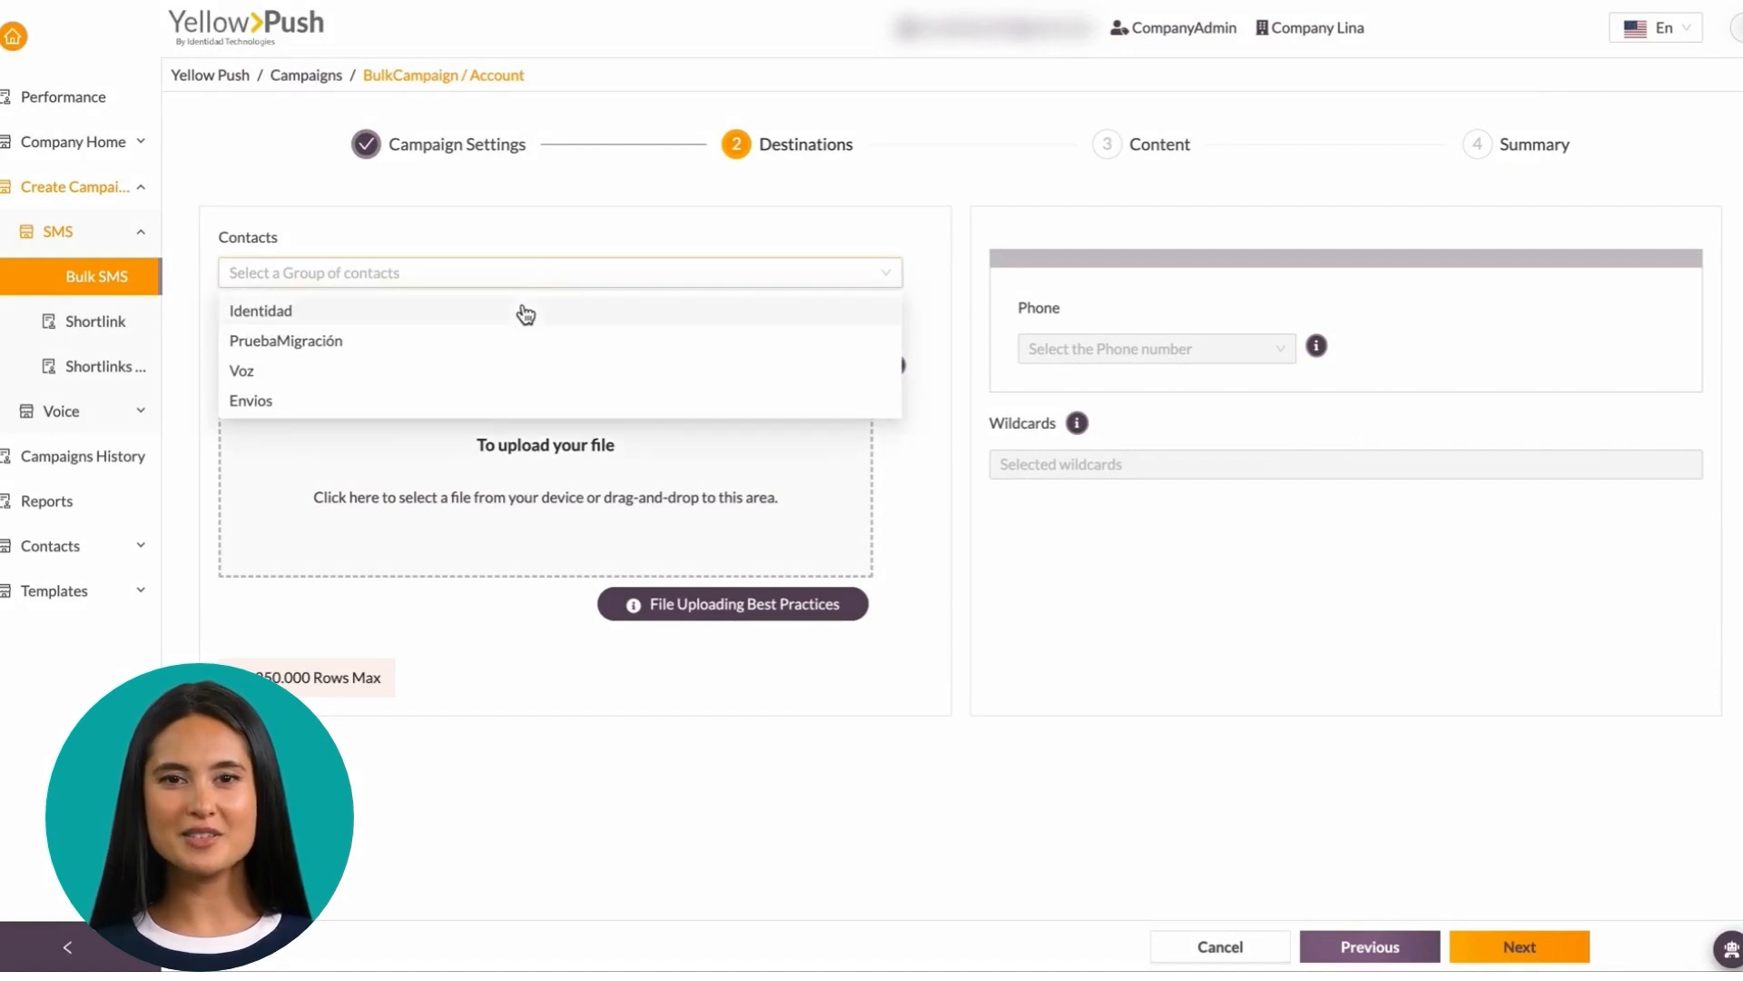
left_click(515, 682)
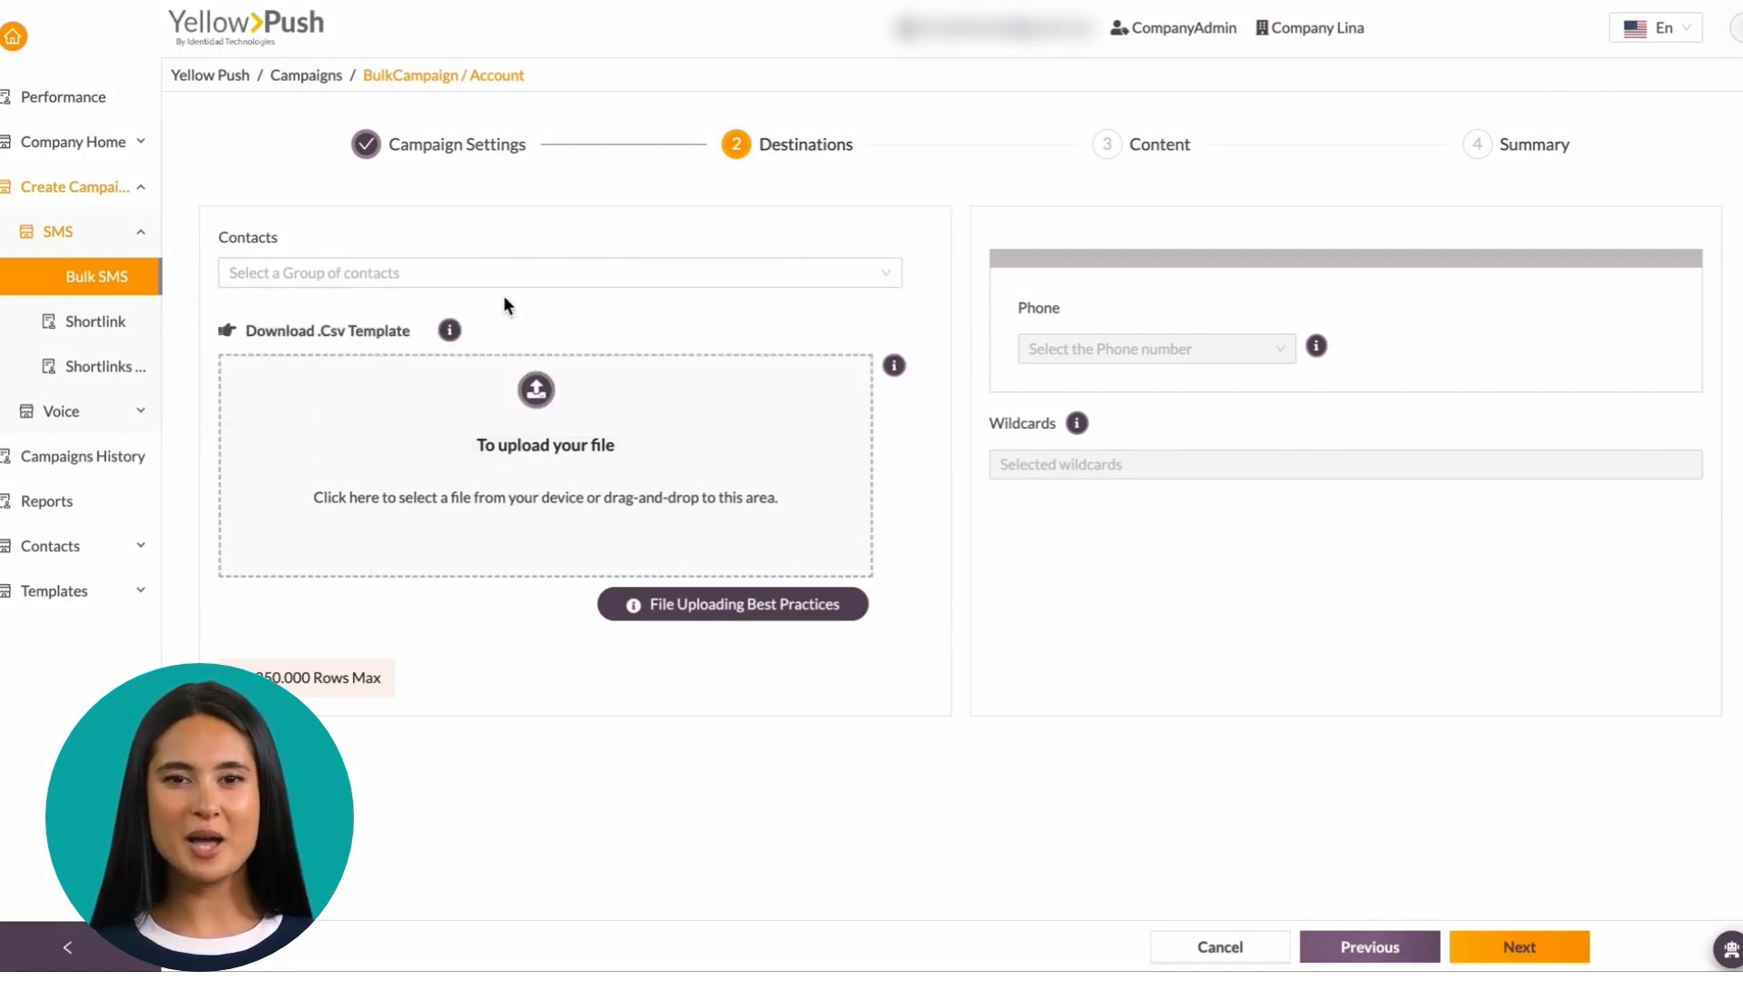
Upload AAAAAA.csv from the Archivos de Prueba folder as the contacts file
left_click(543, 398)
left_click(677, 265)
double_click(677, 265)
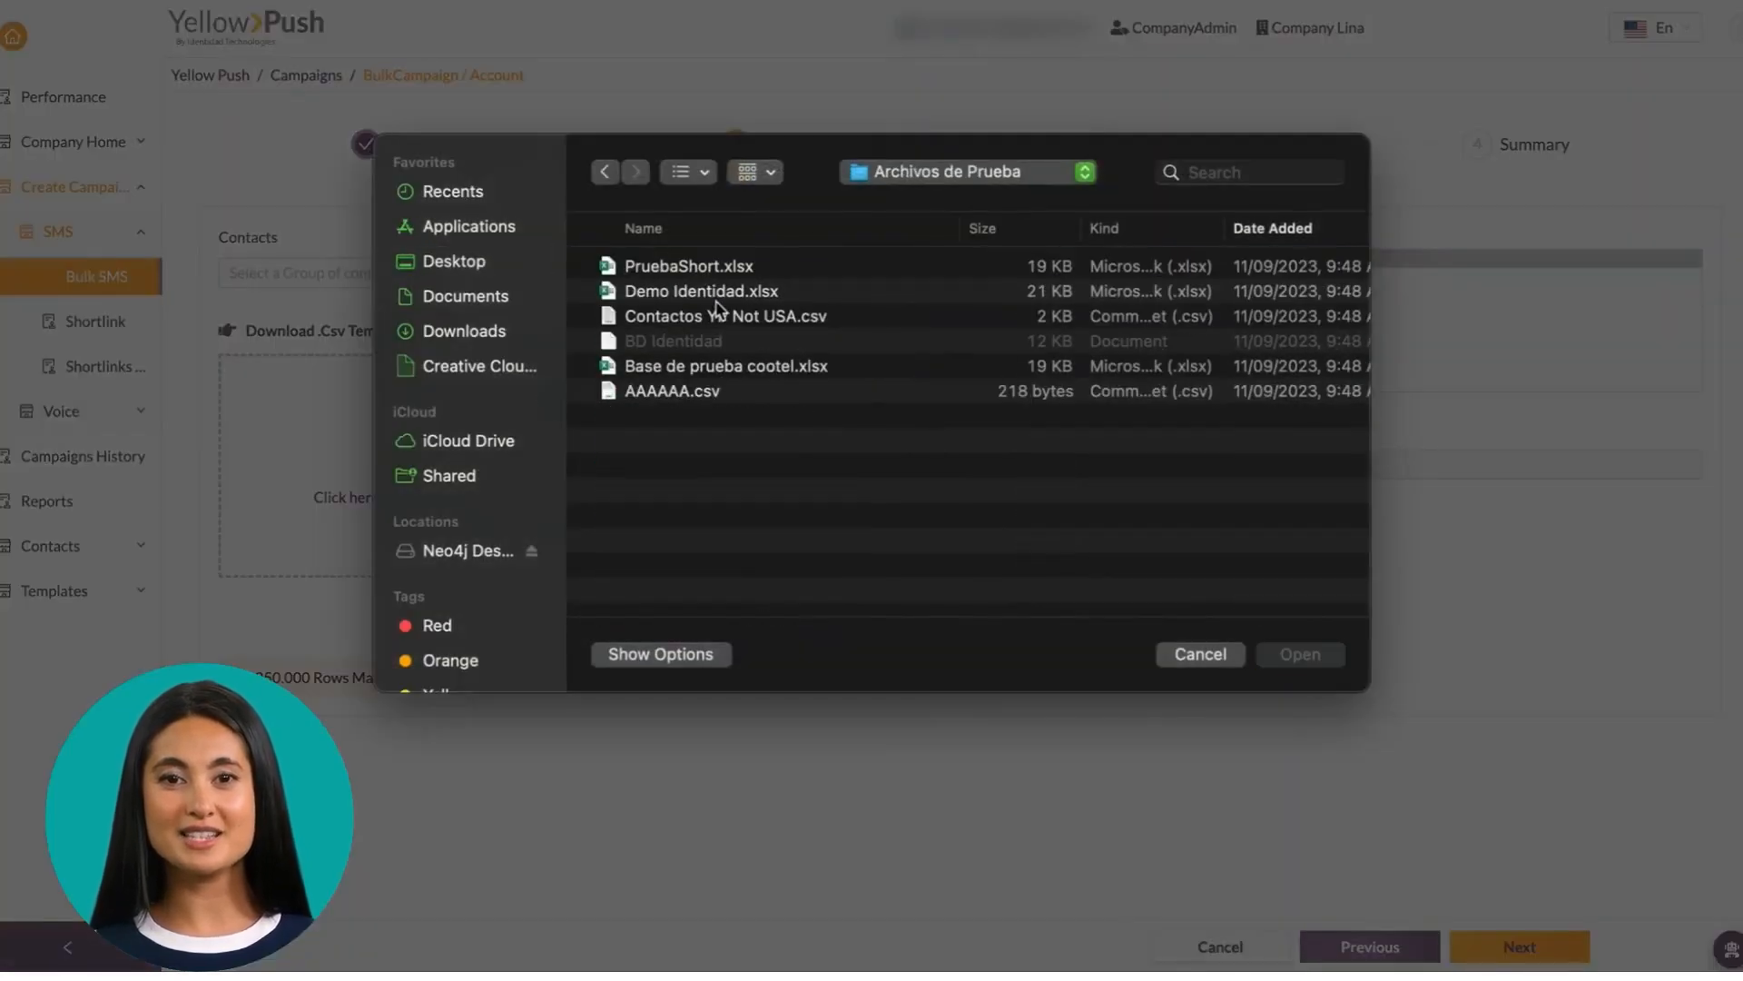
double_click(701, 397)
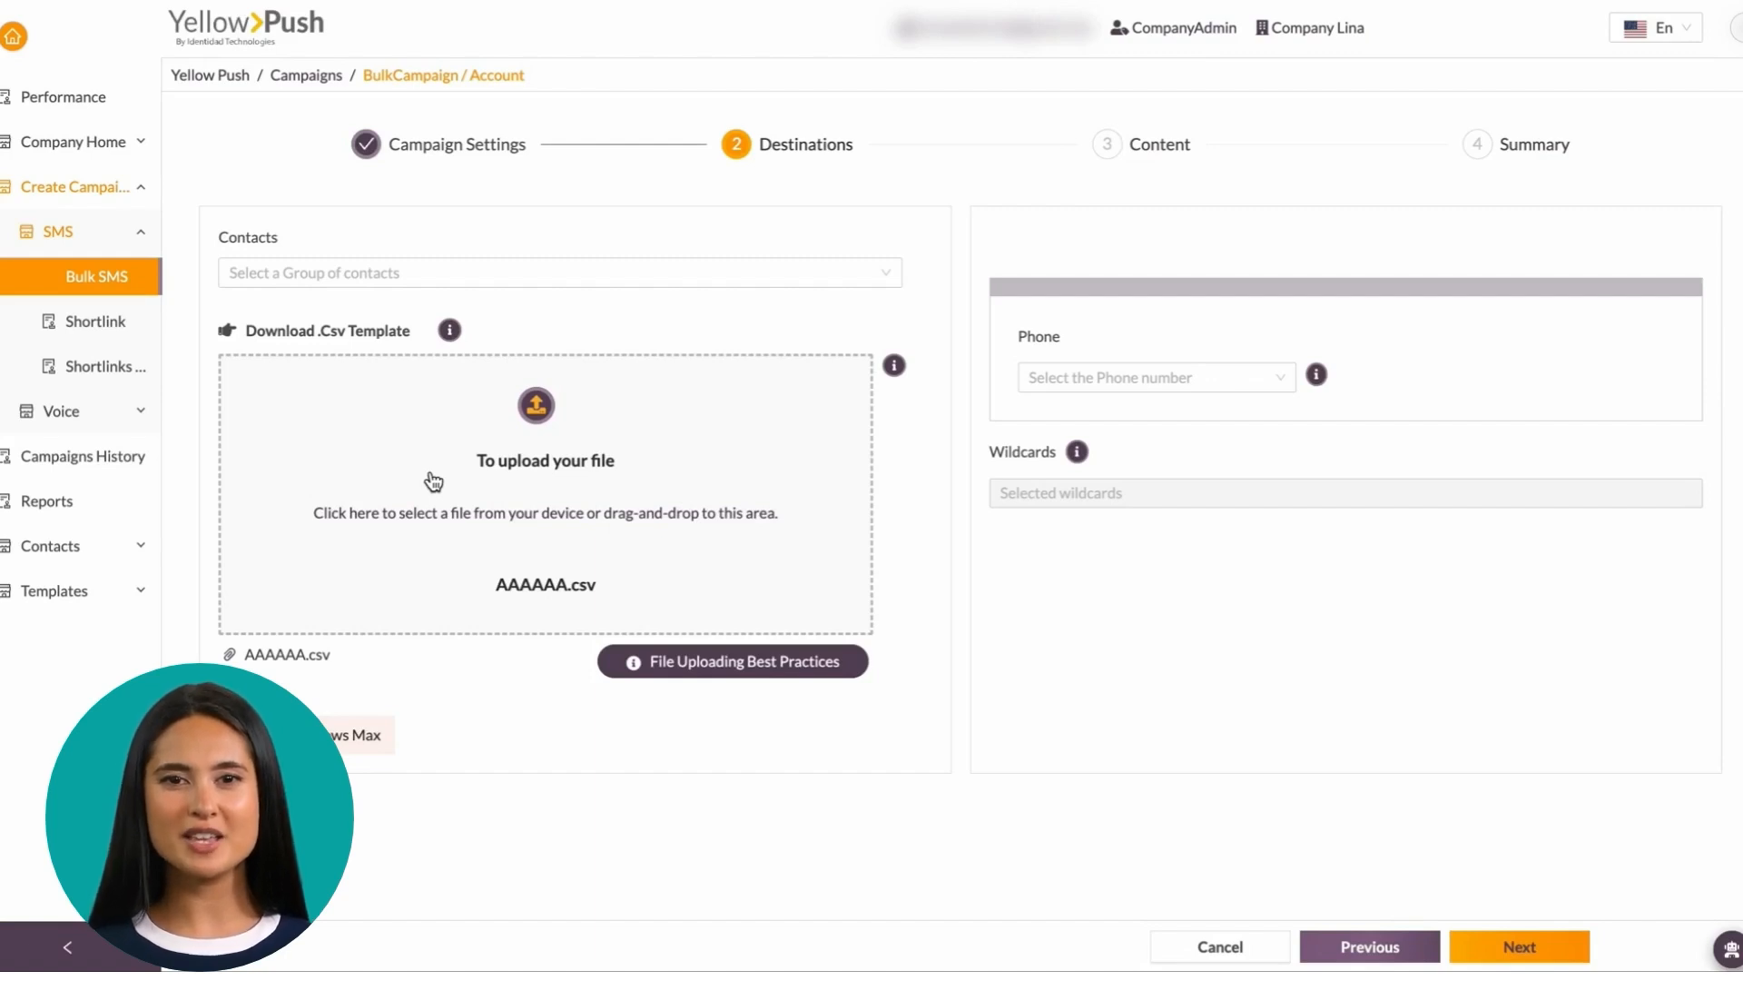
Replace it by uploading Contactos YP Not USA.csv instead
left_click(543, 409)
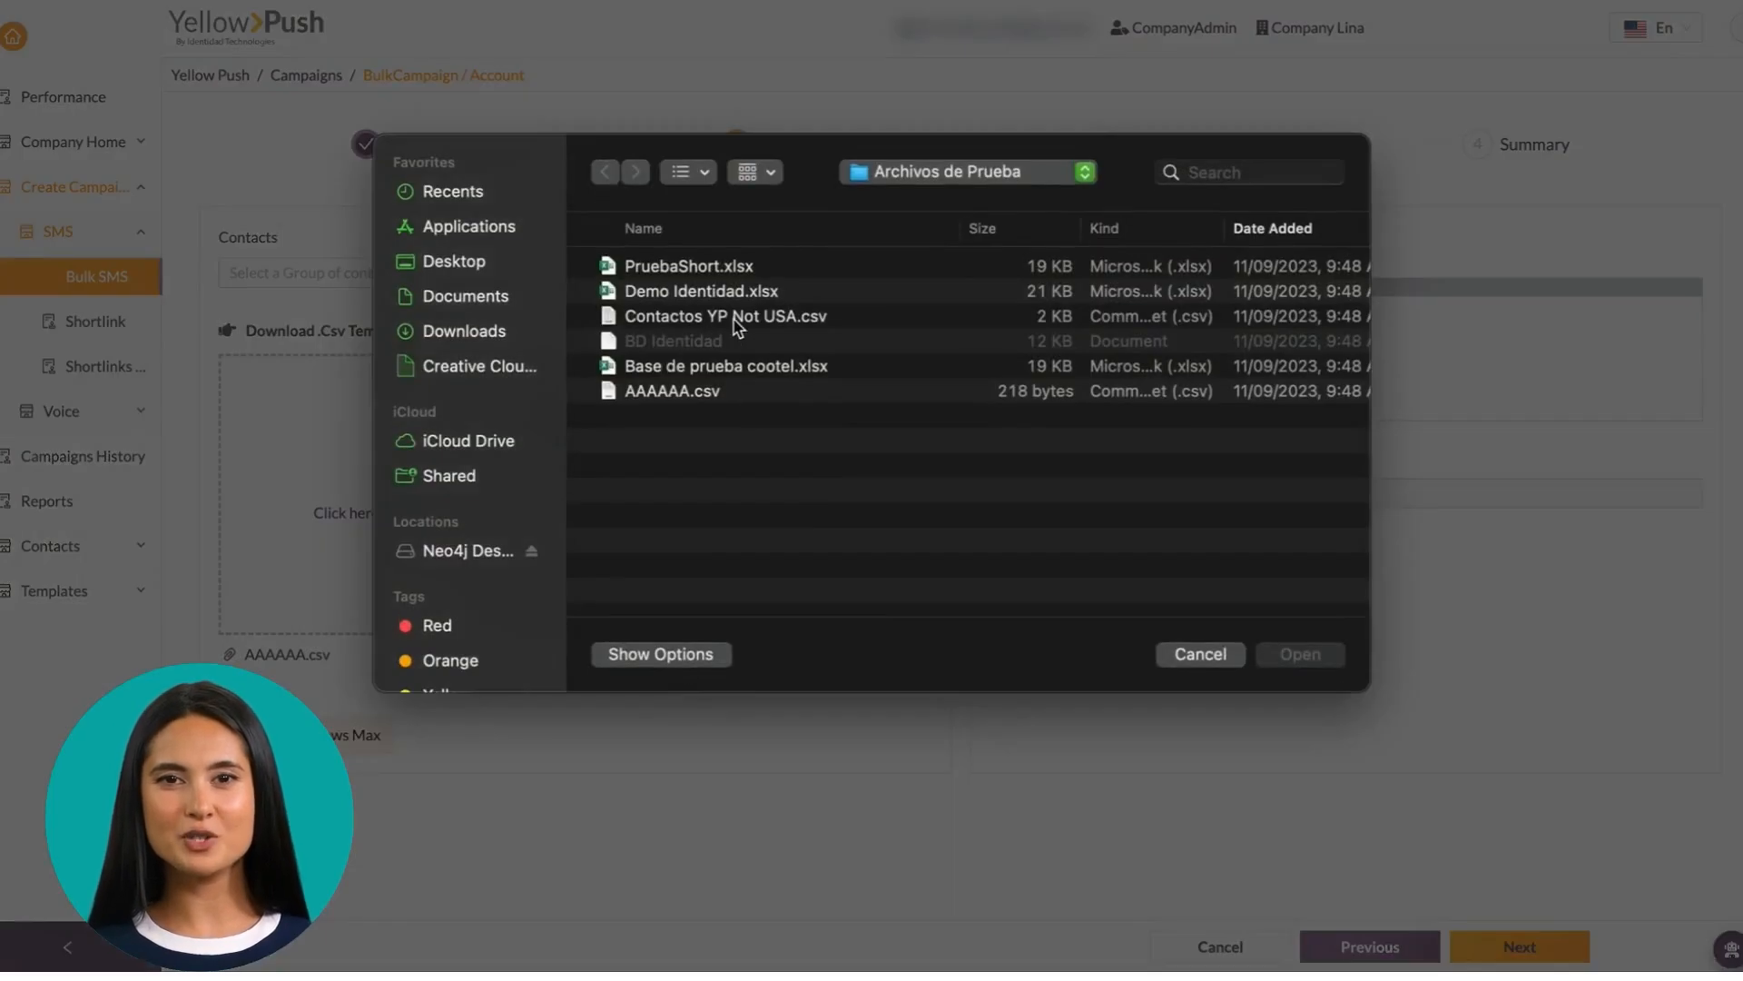
left_click(737, 320)
left_click(1300, 654)
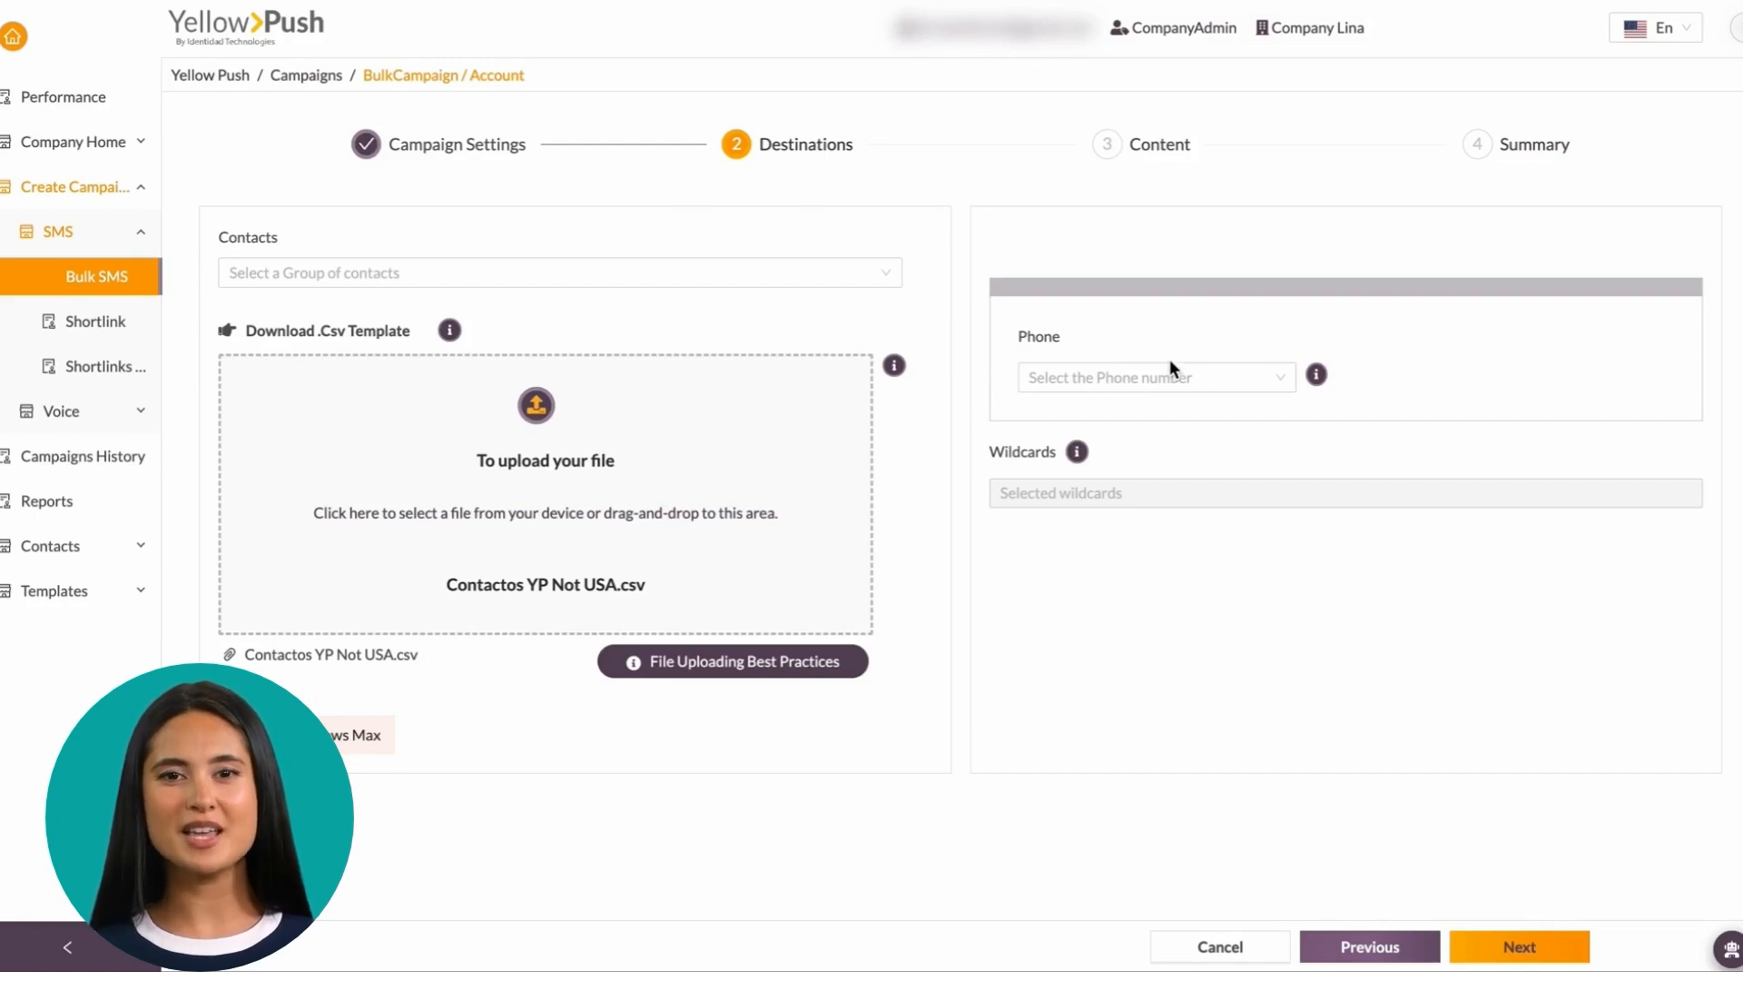
Map Phone number as the recipient column, add Name, Code and Mood wildcards, and continue
left_click(1171, 383)
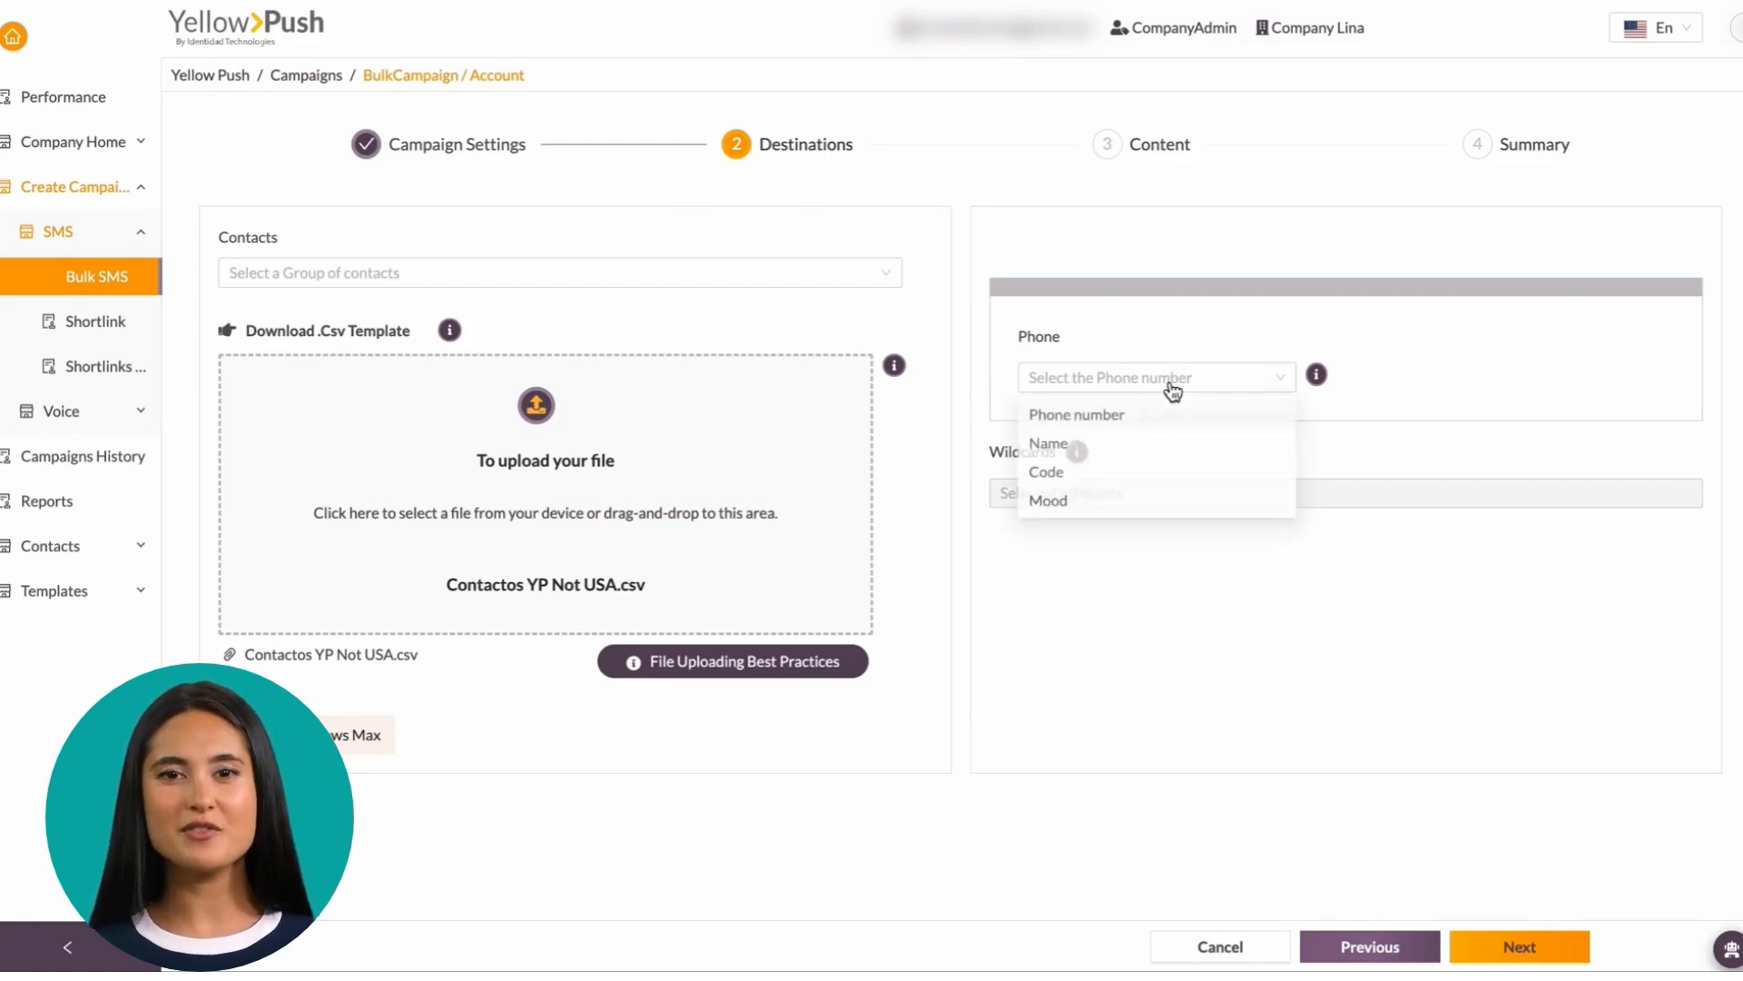
left_click(1107, 417)
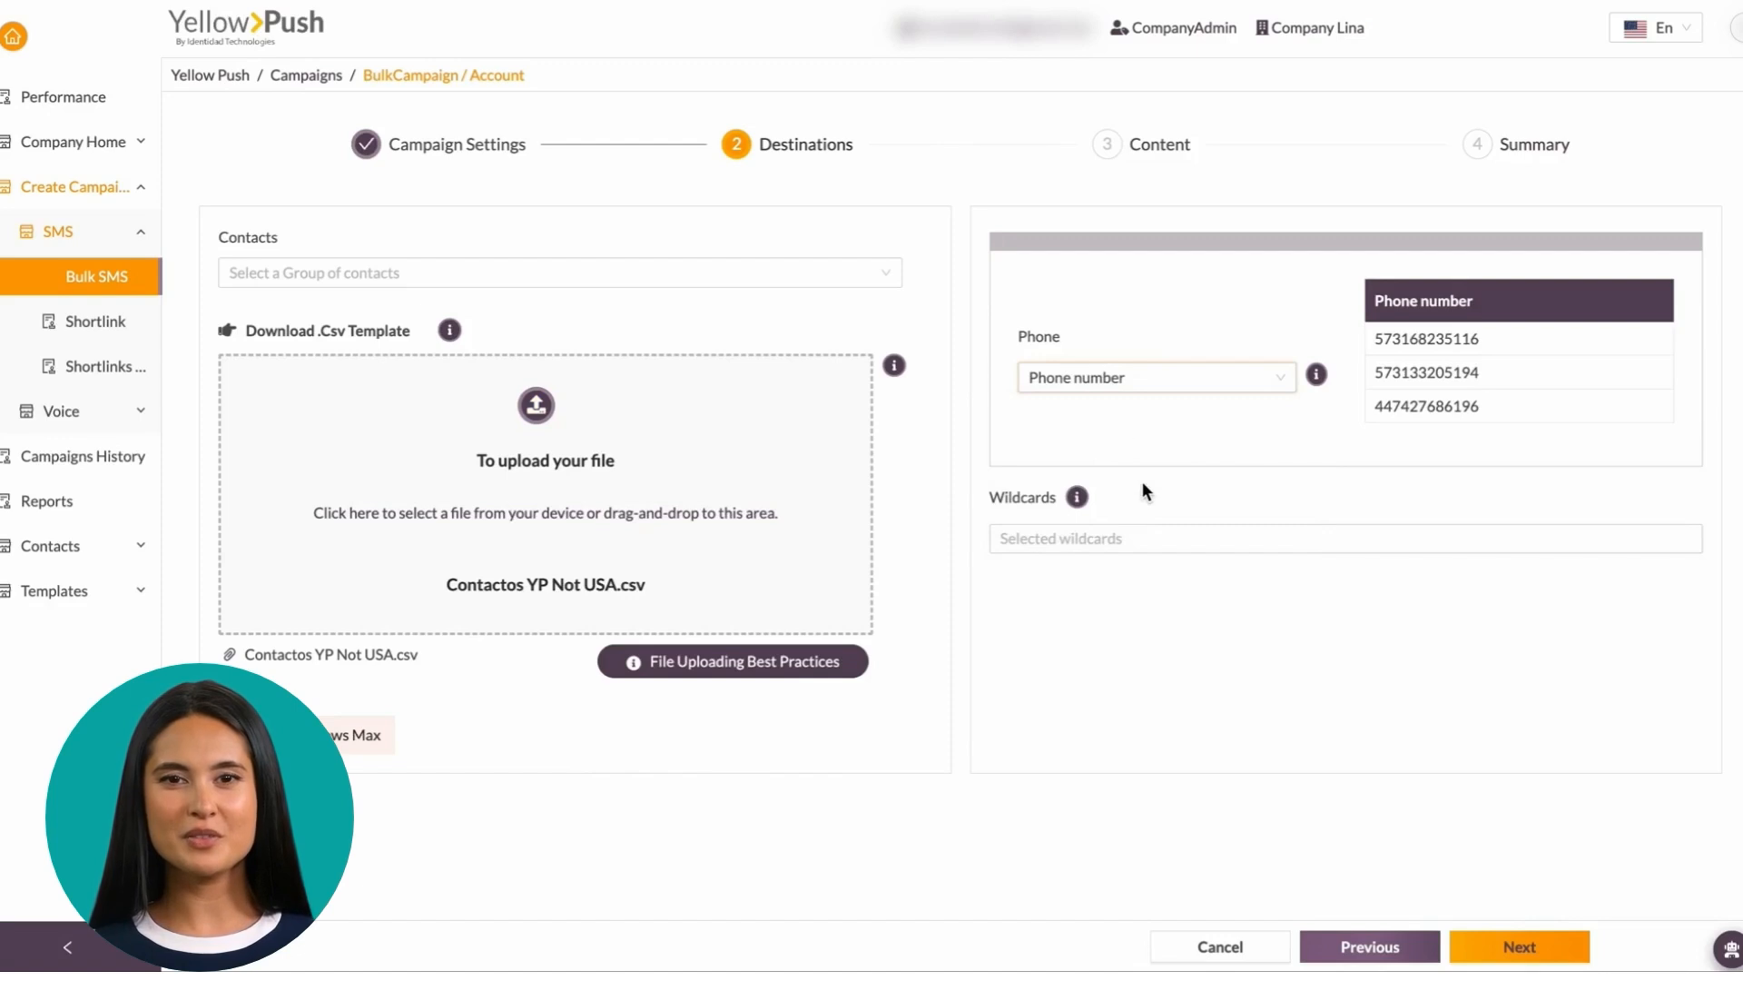
left_click(1083, 541)
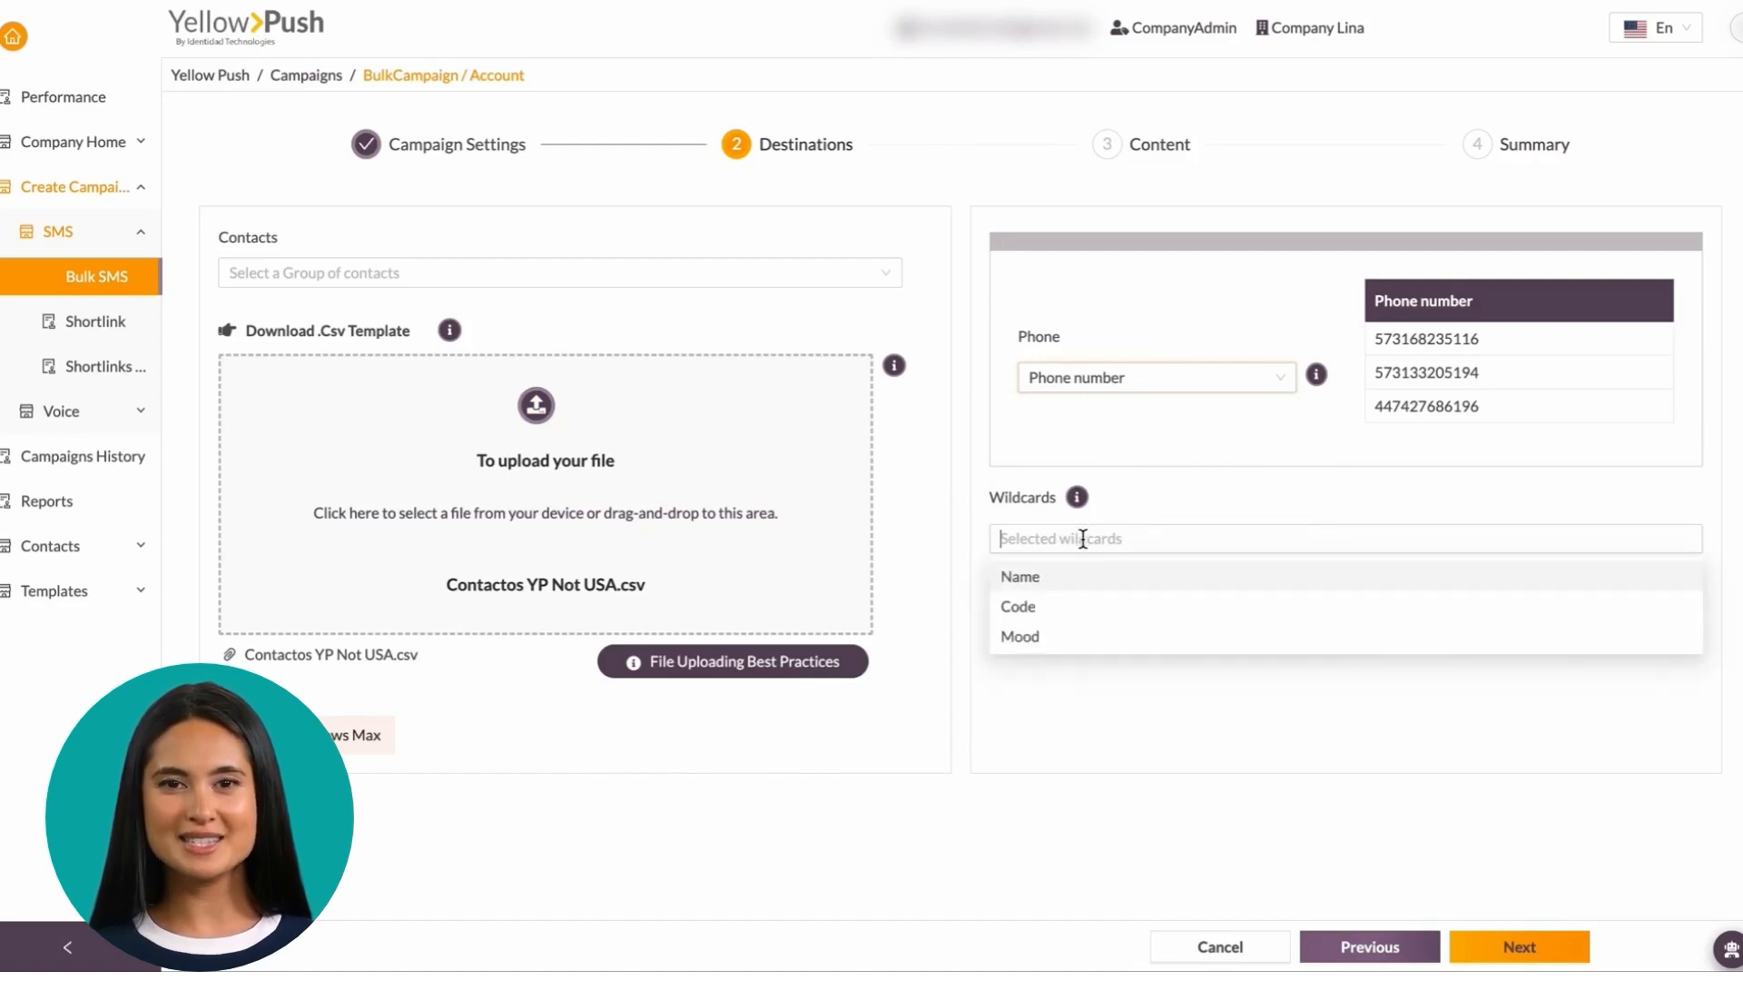
left_click(1081, 581)
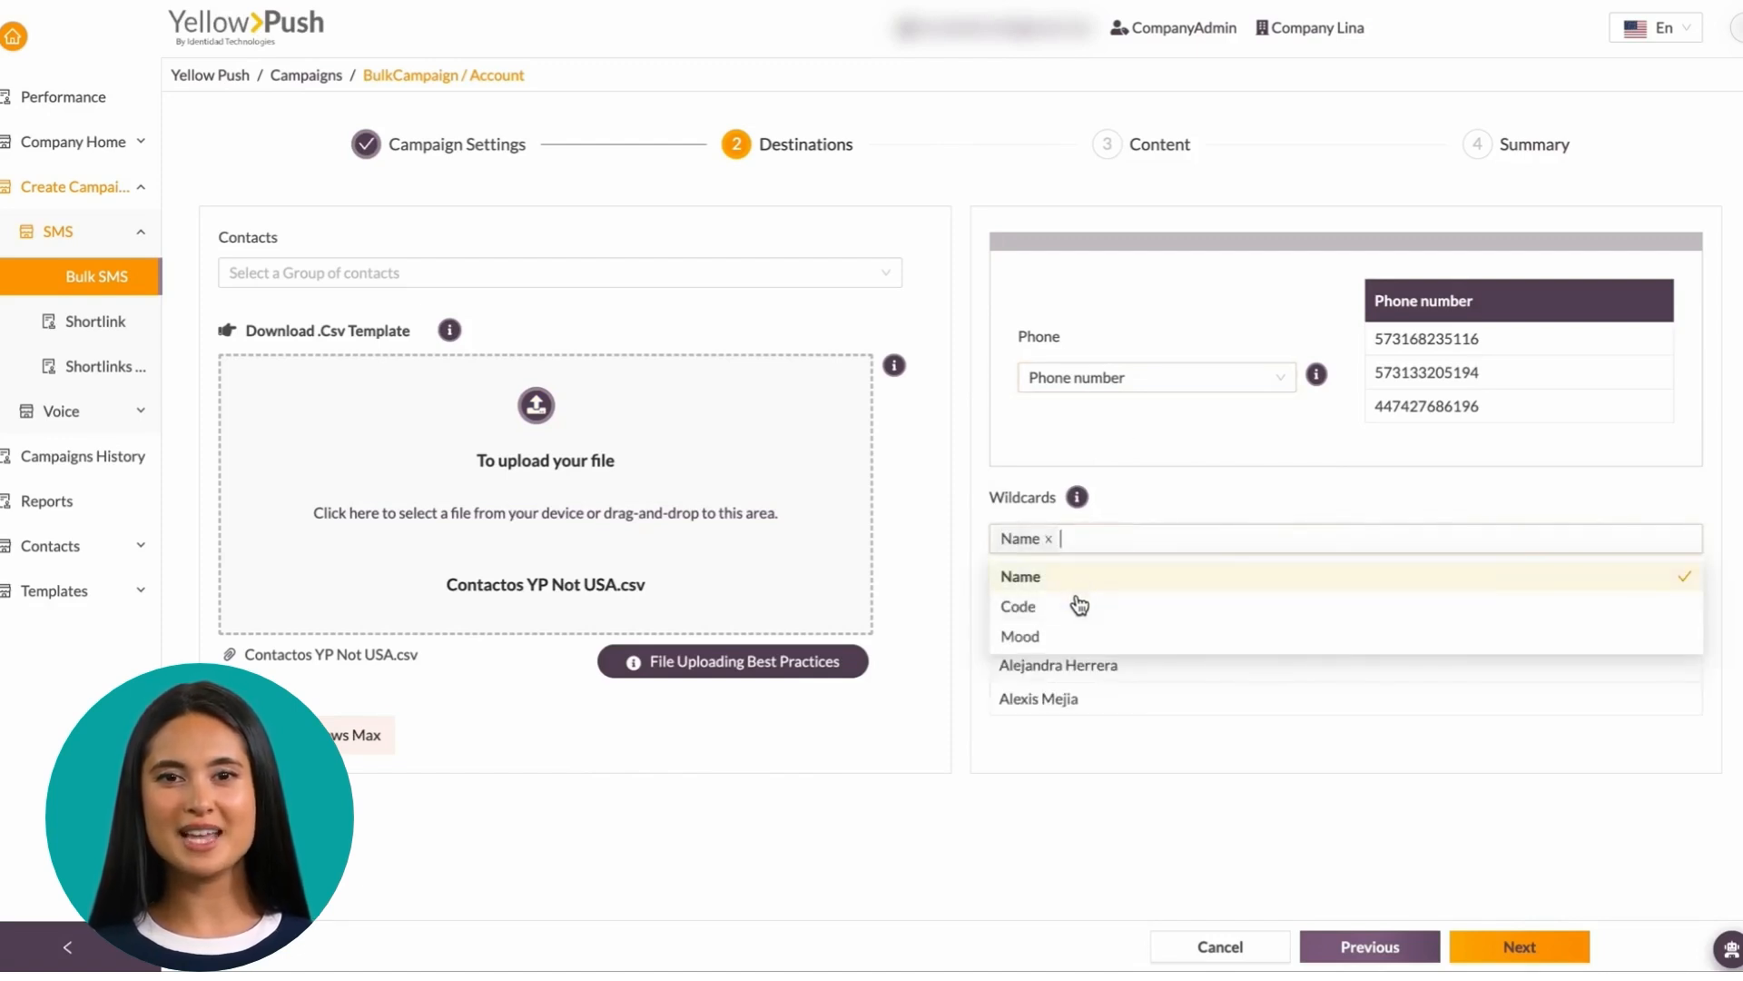
left_click(1076, 606)
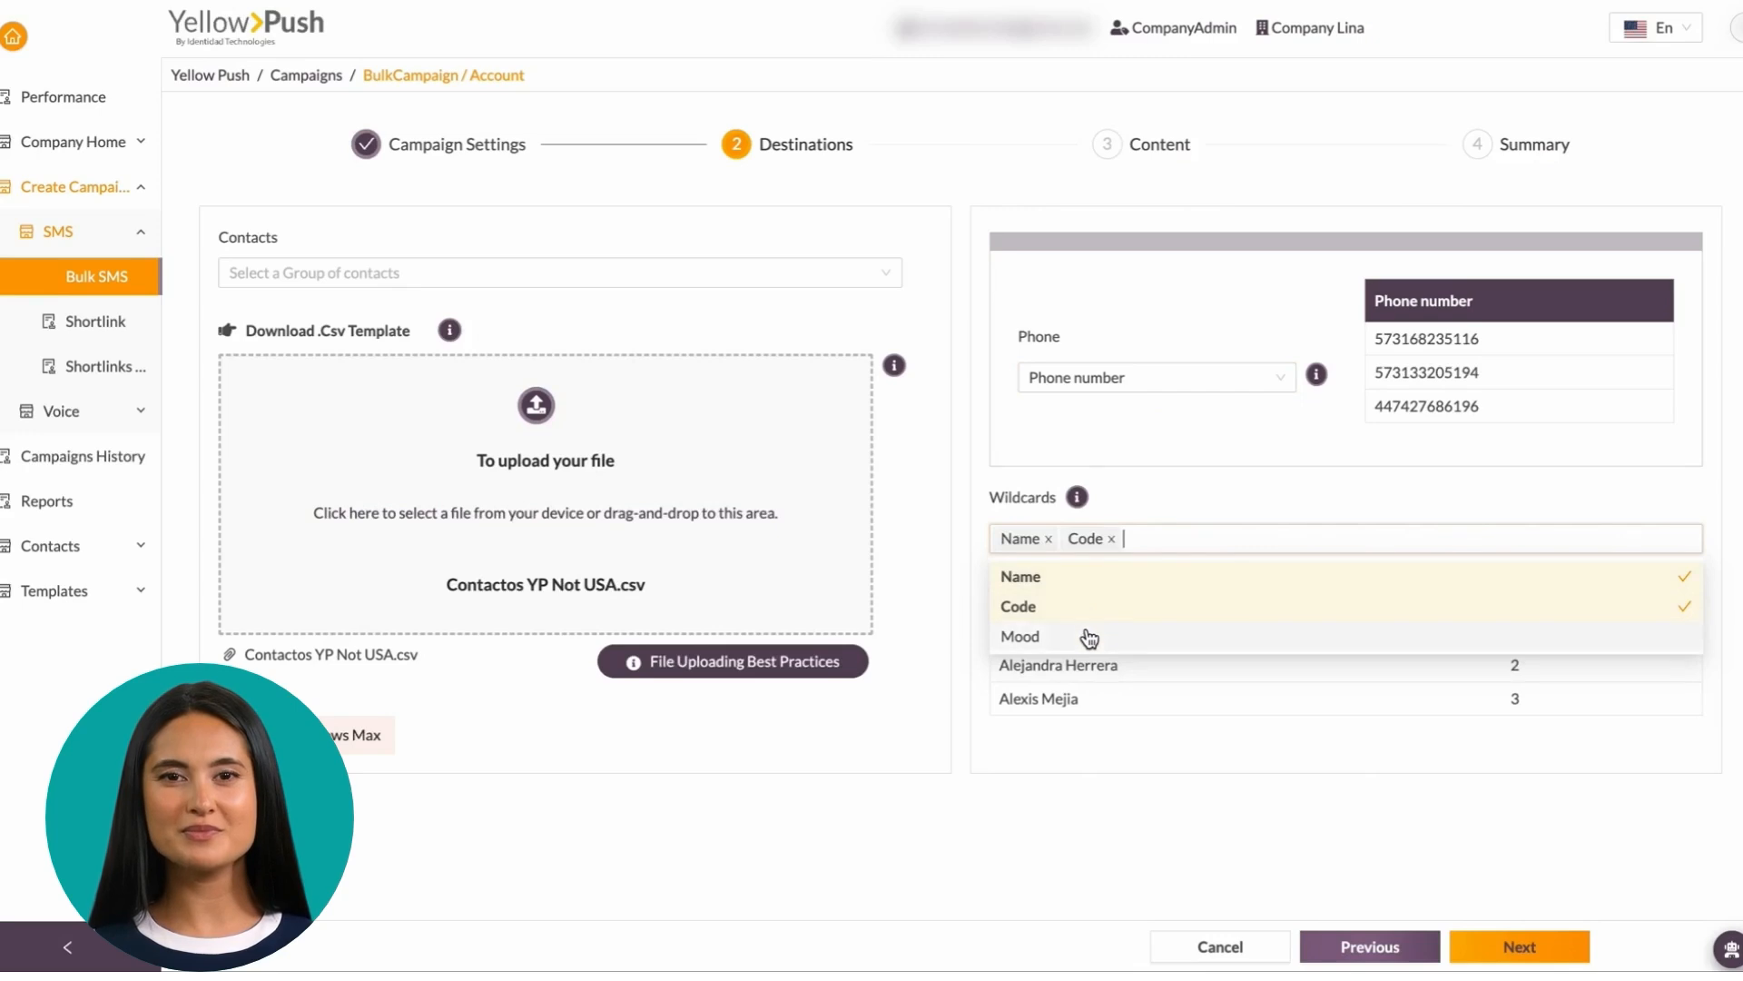
left_click(1088, 636)
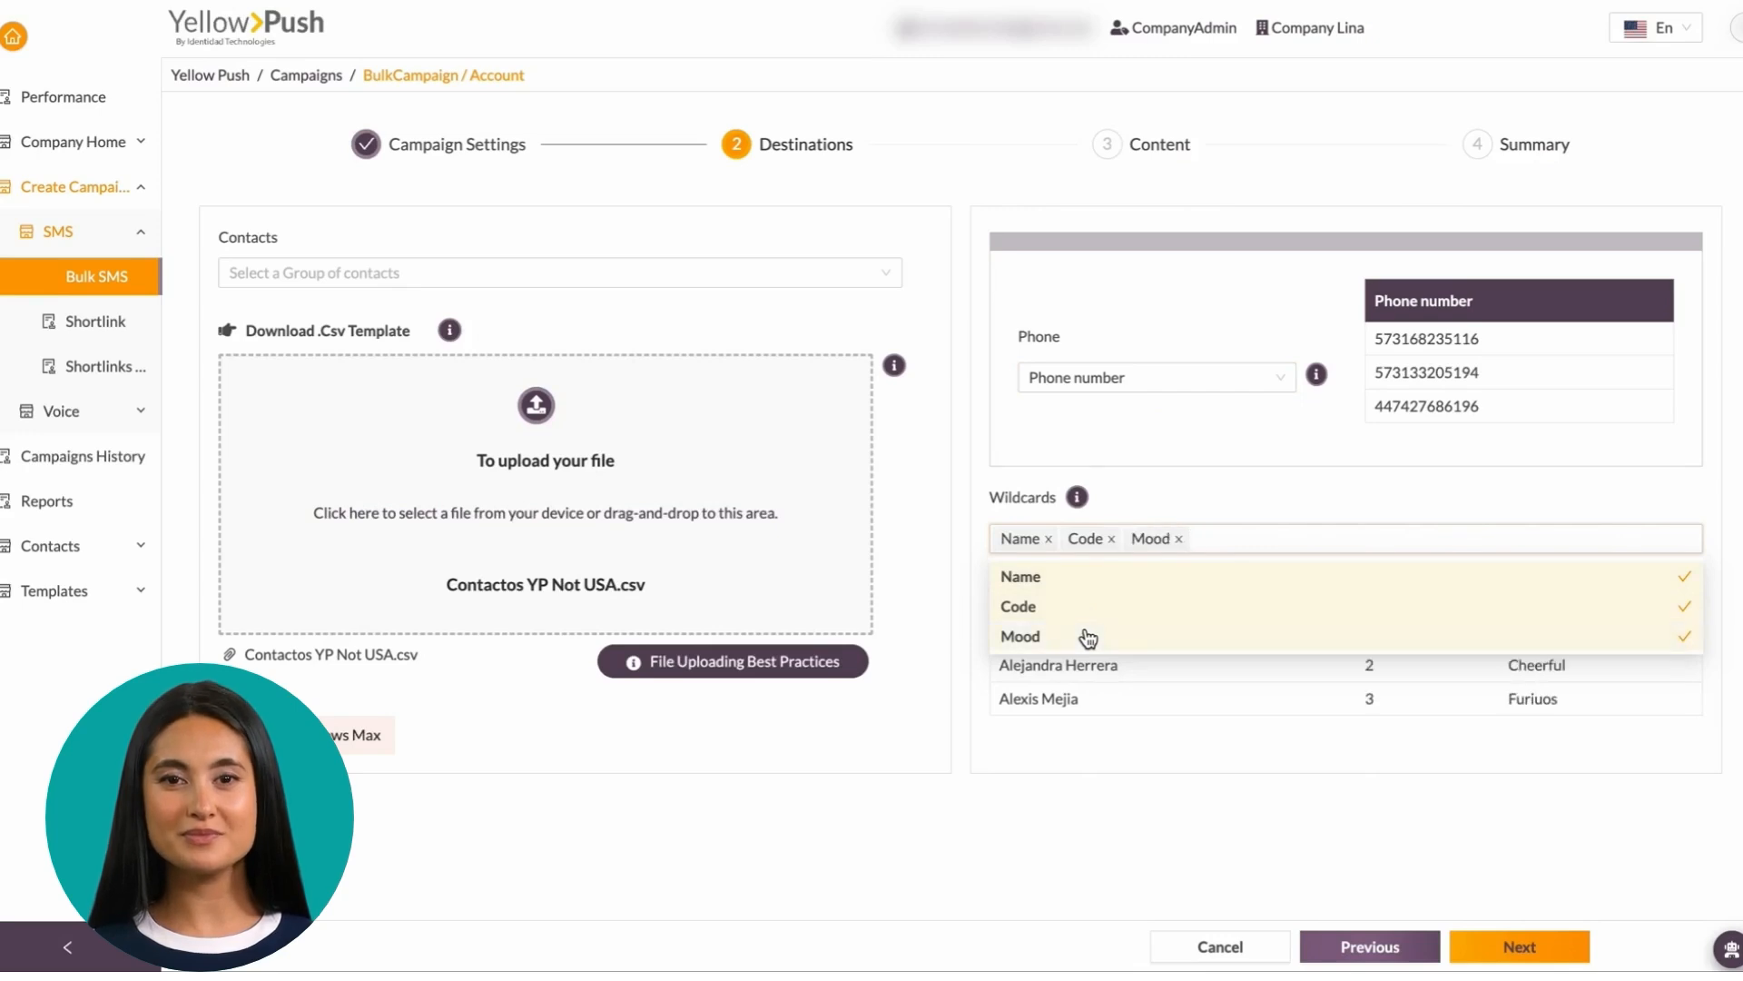
left_click(1267, 835)
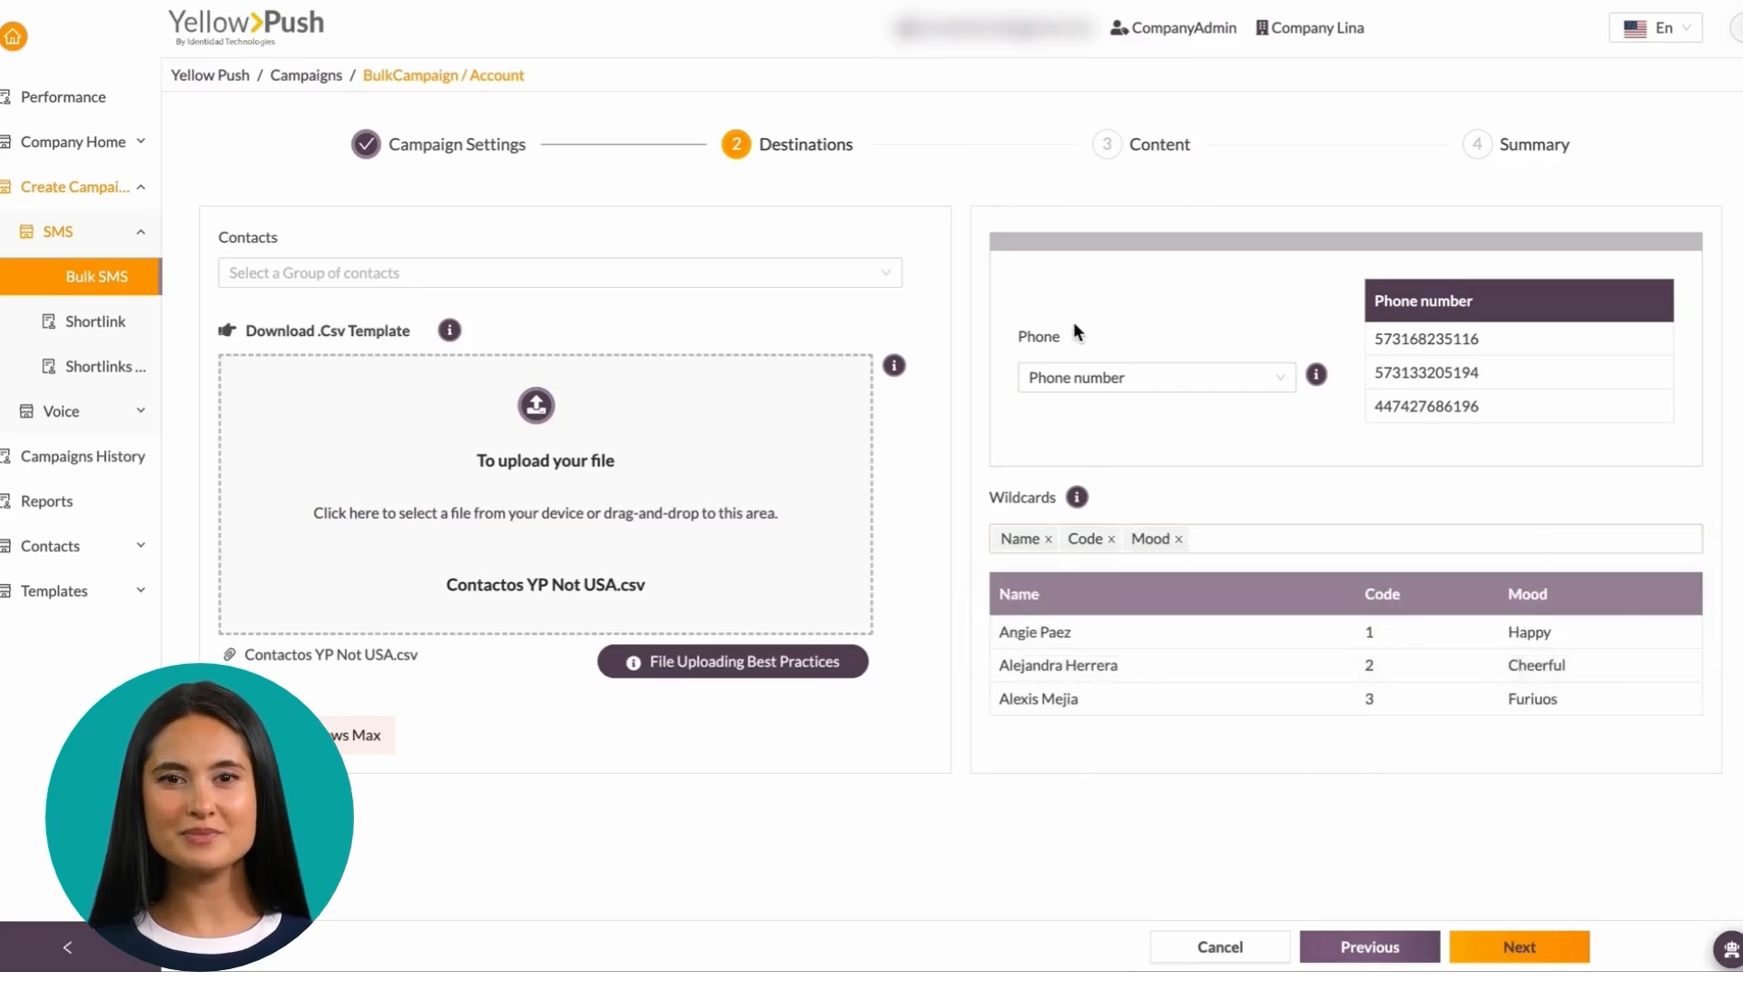
left_click(1527, 944)
Enter sender ID 334455 and start the message with 'Hi,'
left_click(500, 356)
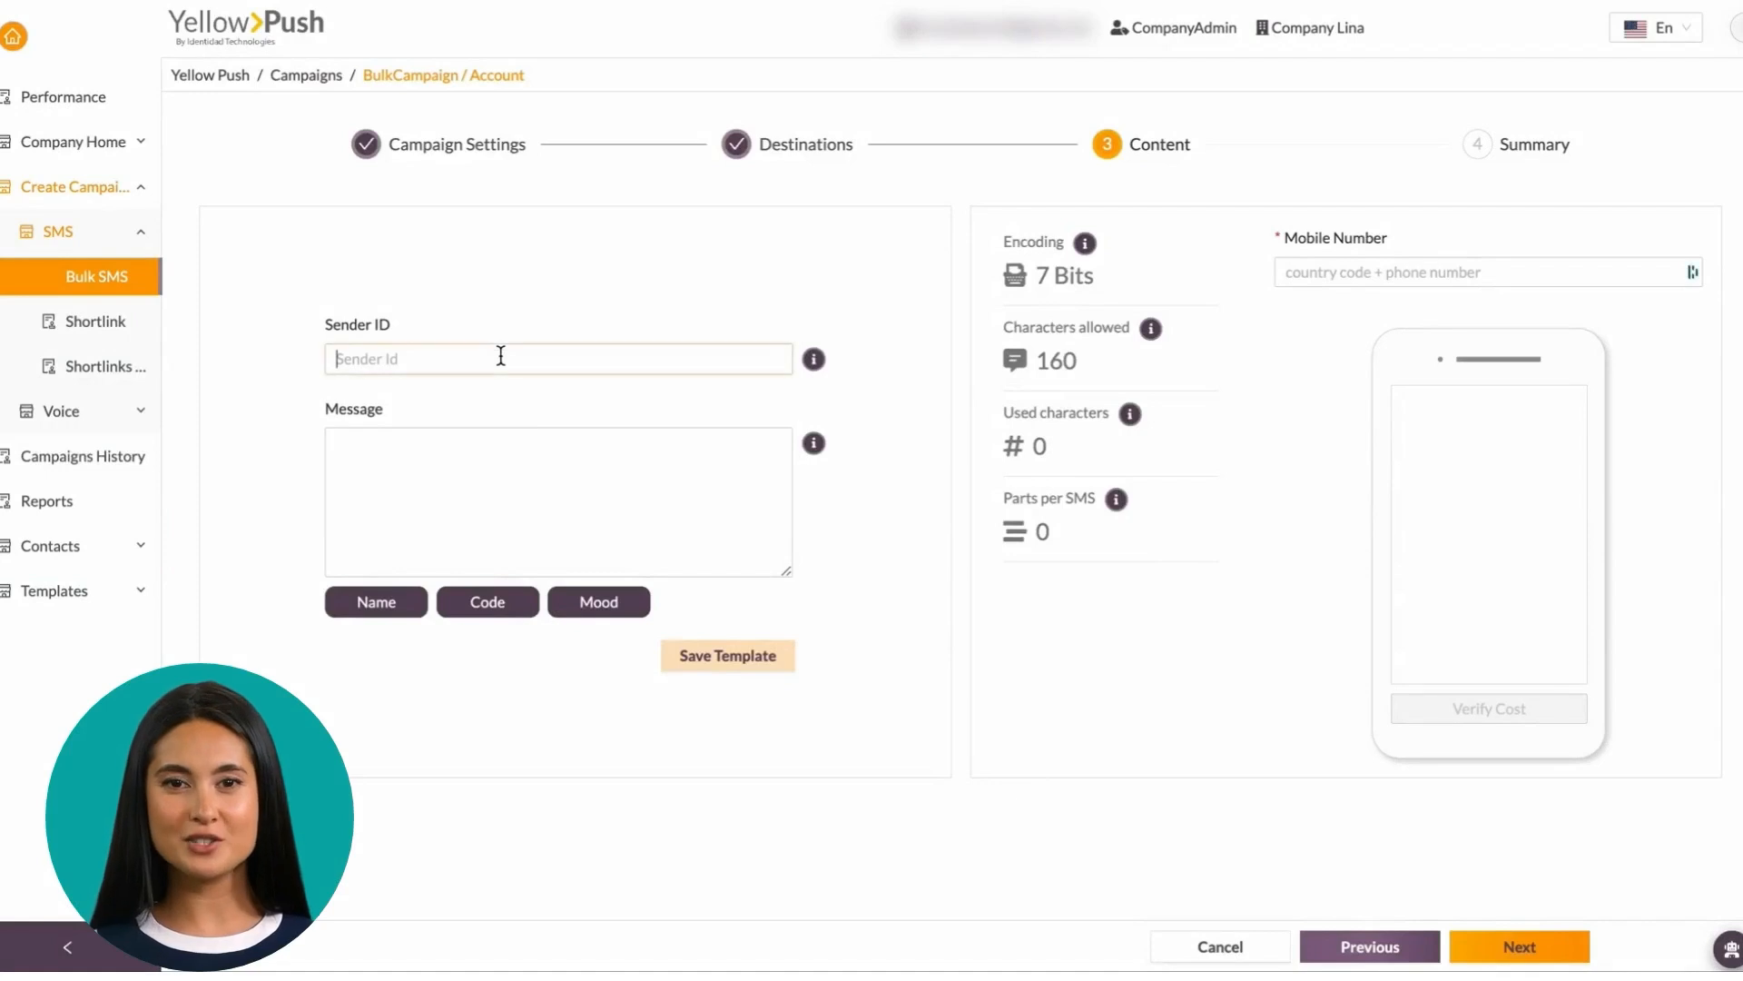
type("334455")
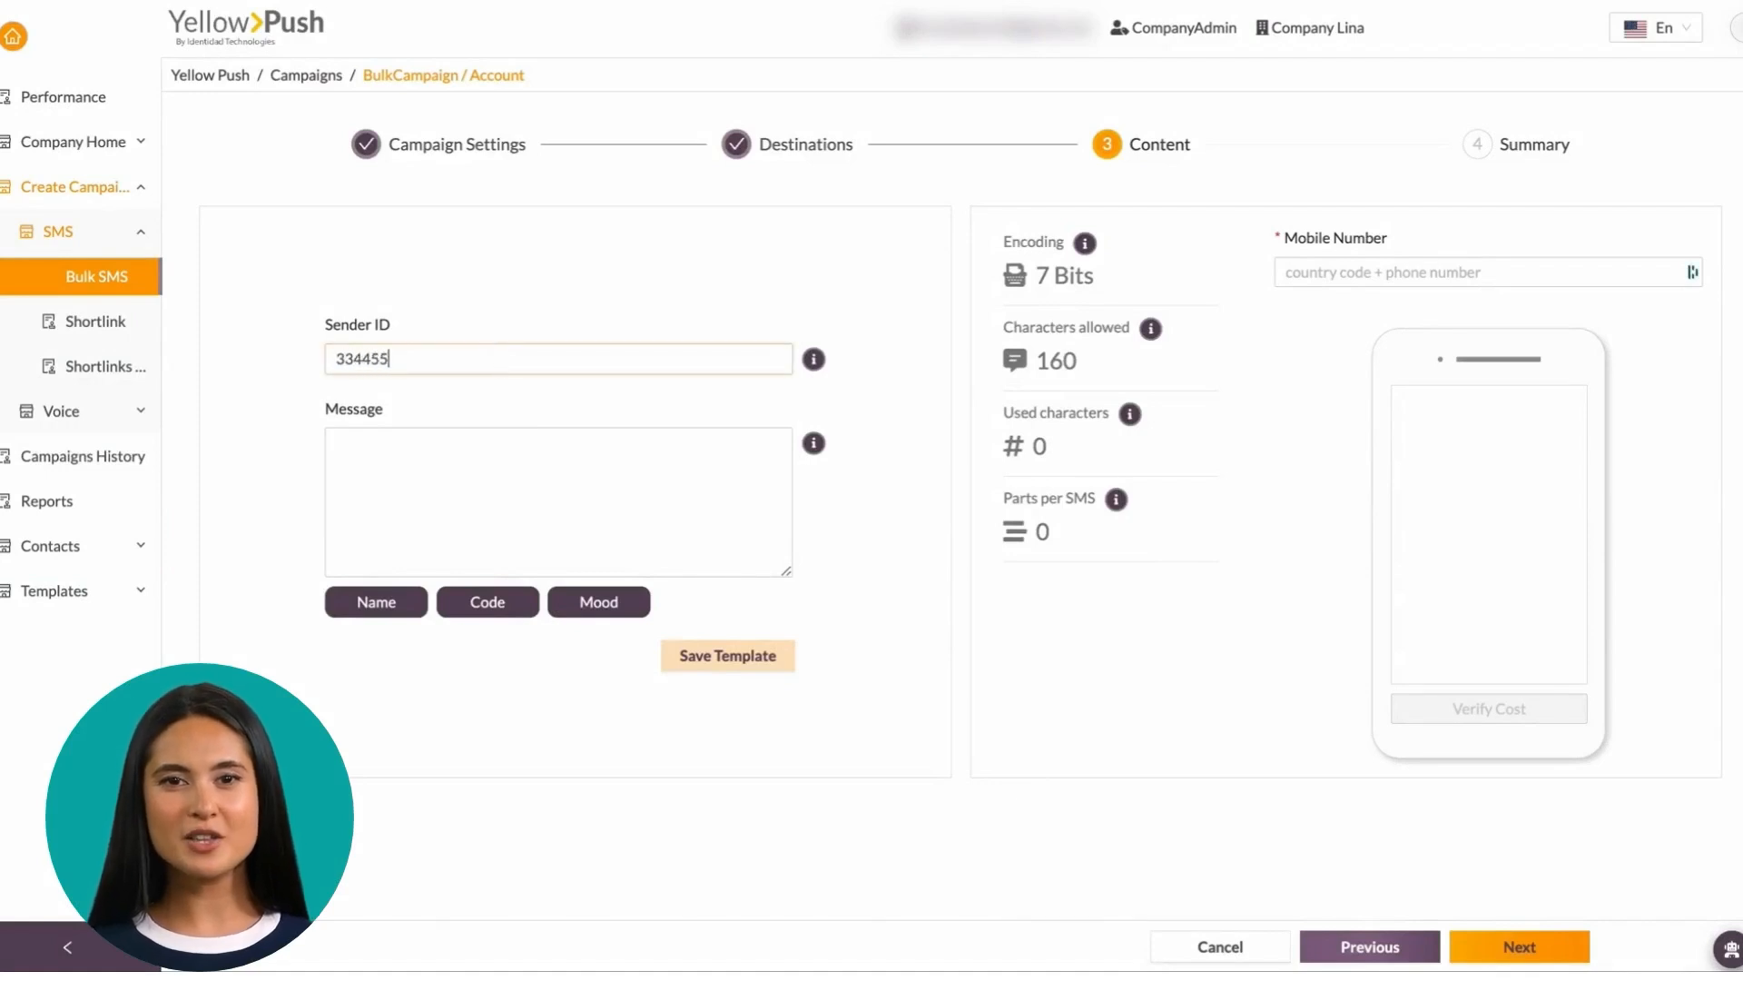
left_click(469, 460)
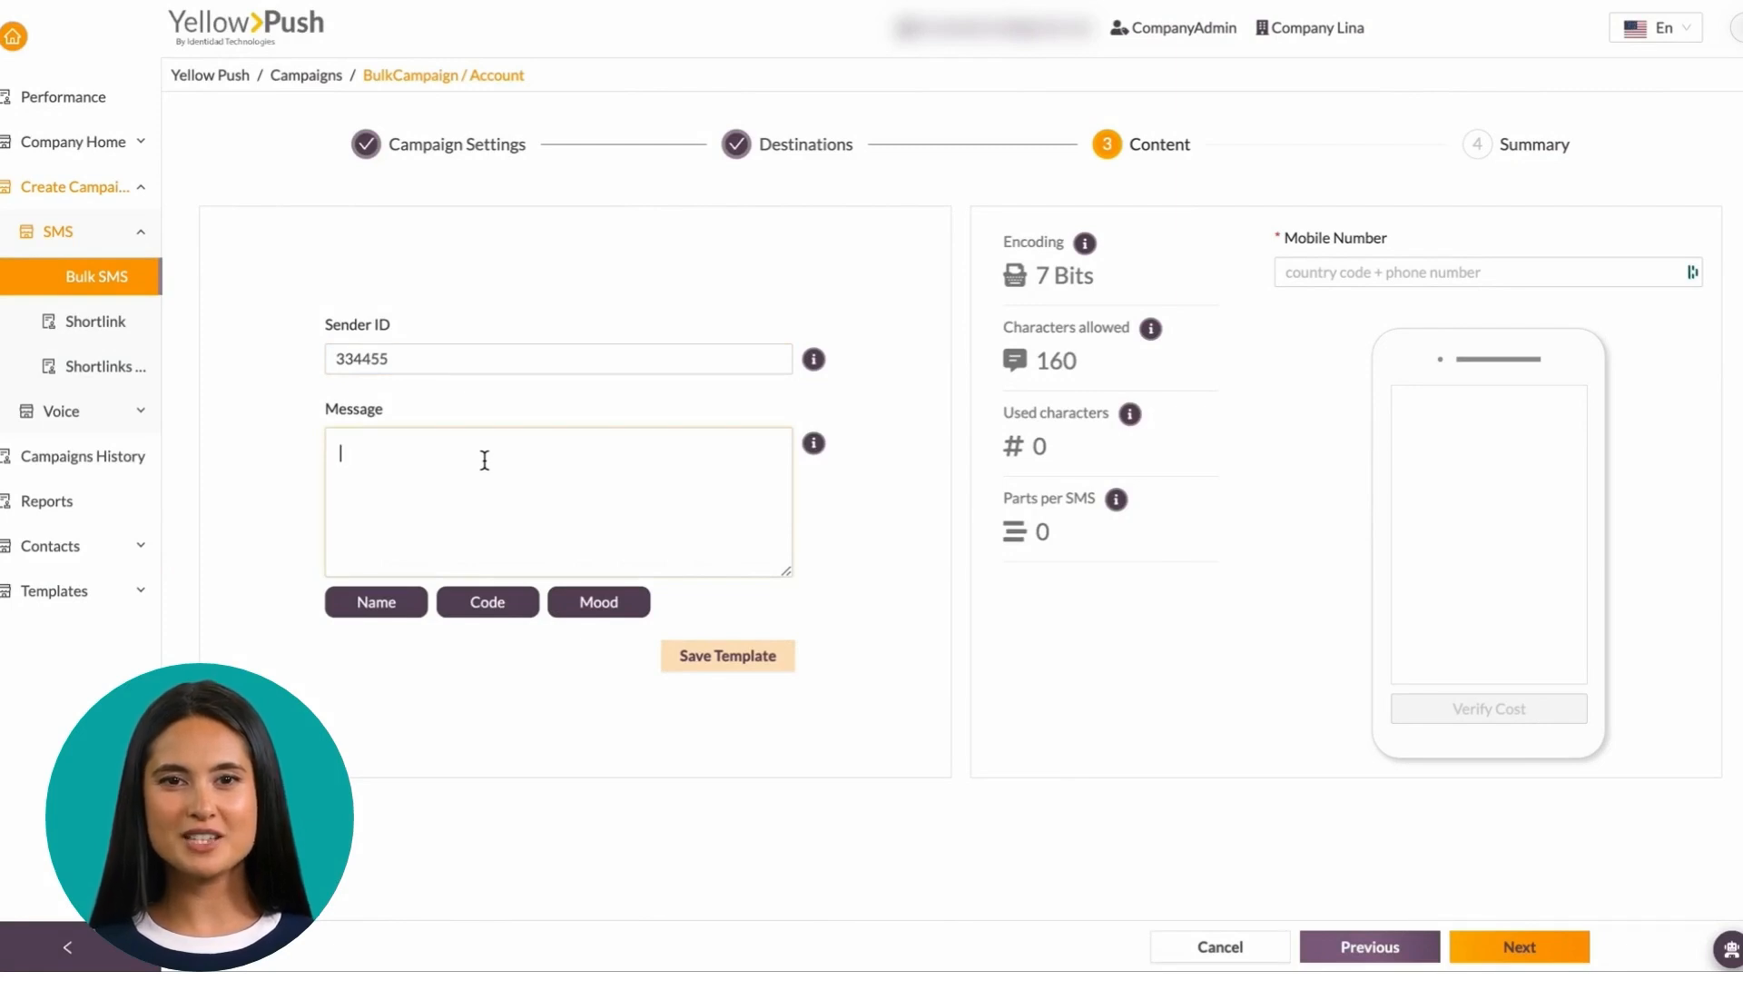
type("Hi,")
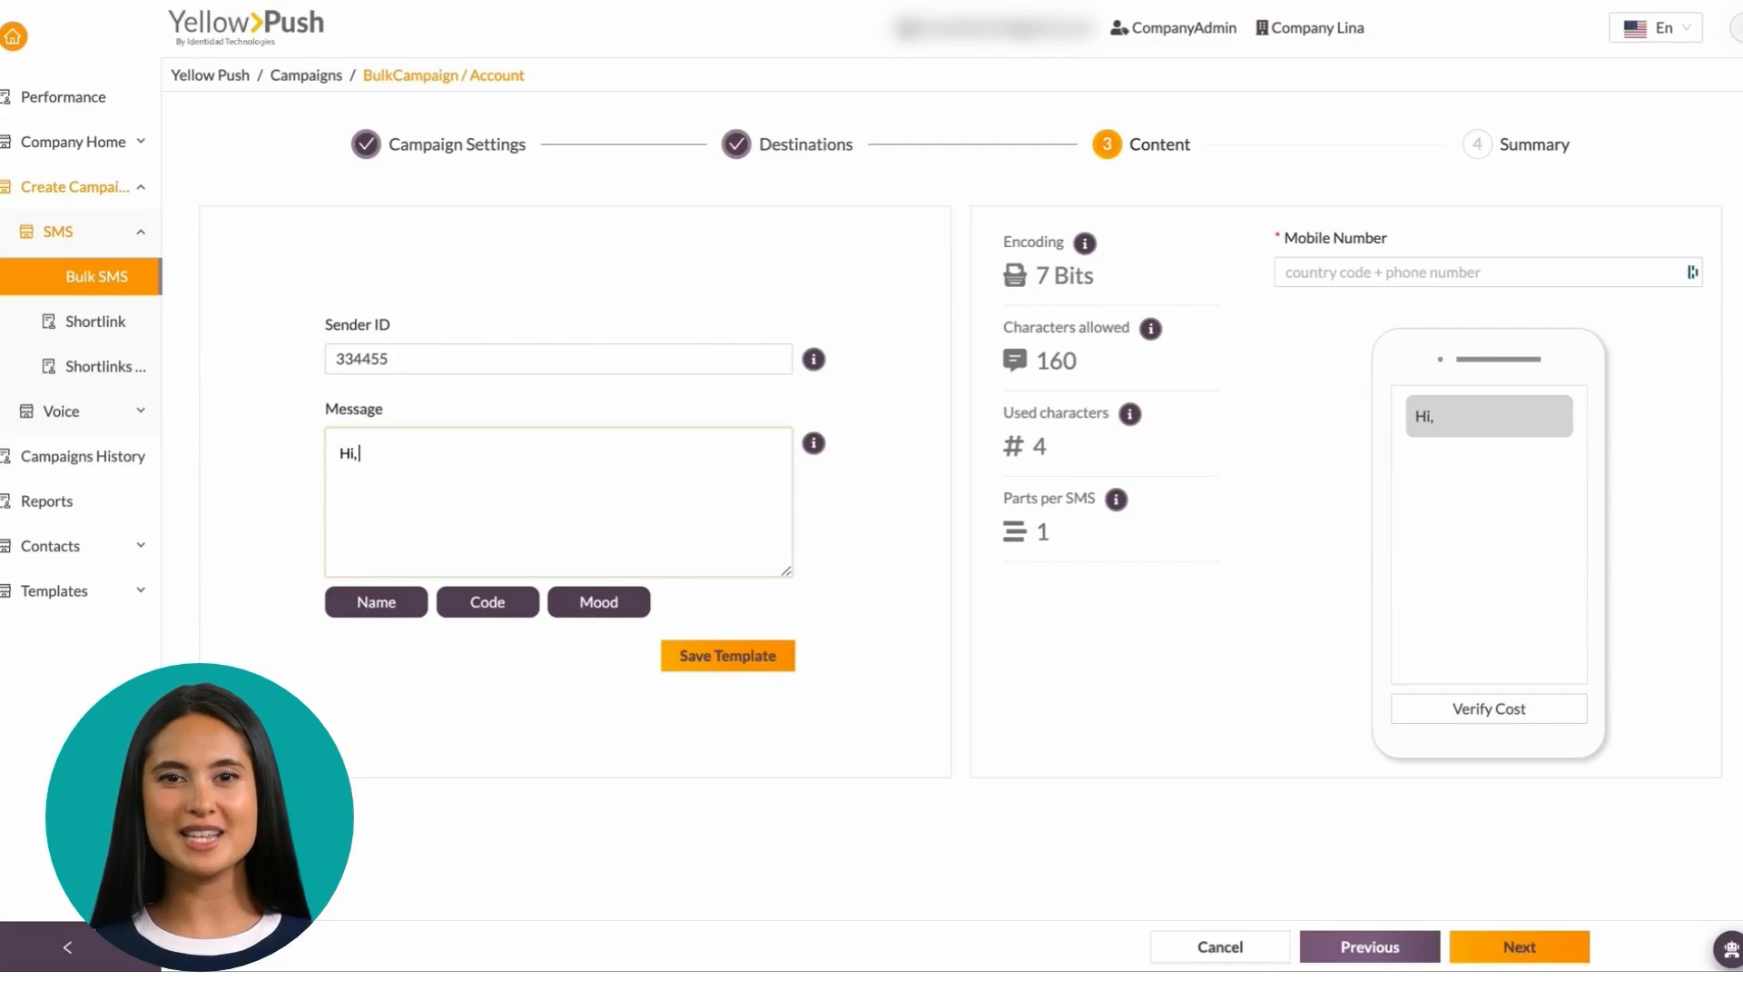
Finish the message with Name, security code Code and Mood wildcards, ending '. Thanks!'
left_click(391, 604)
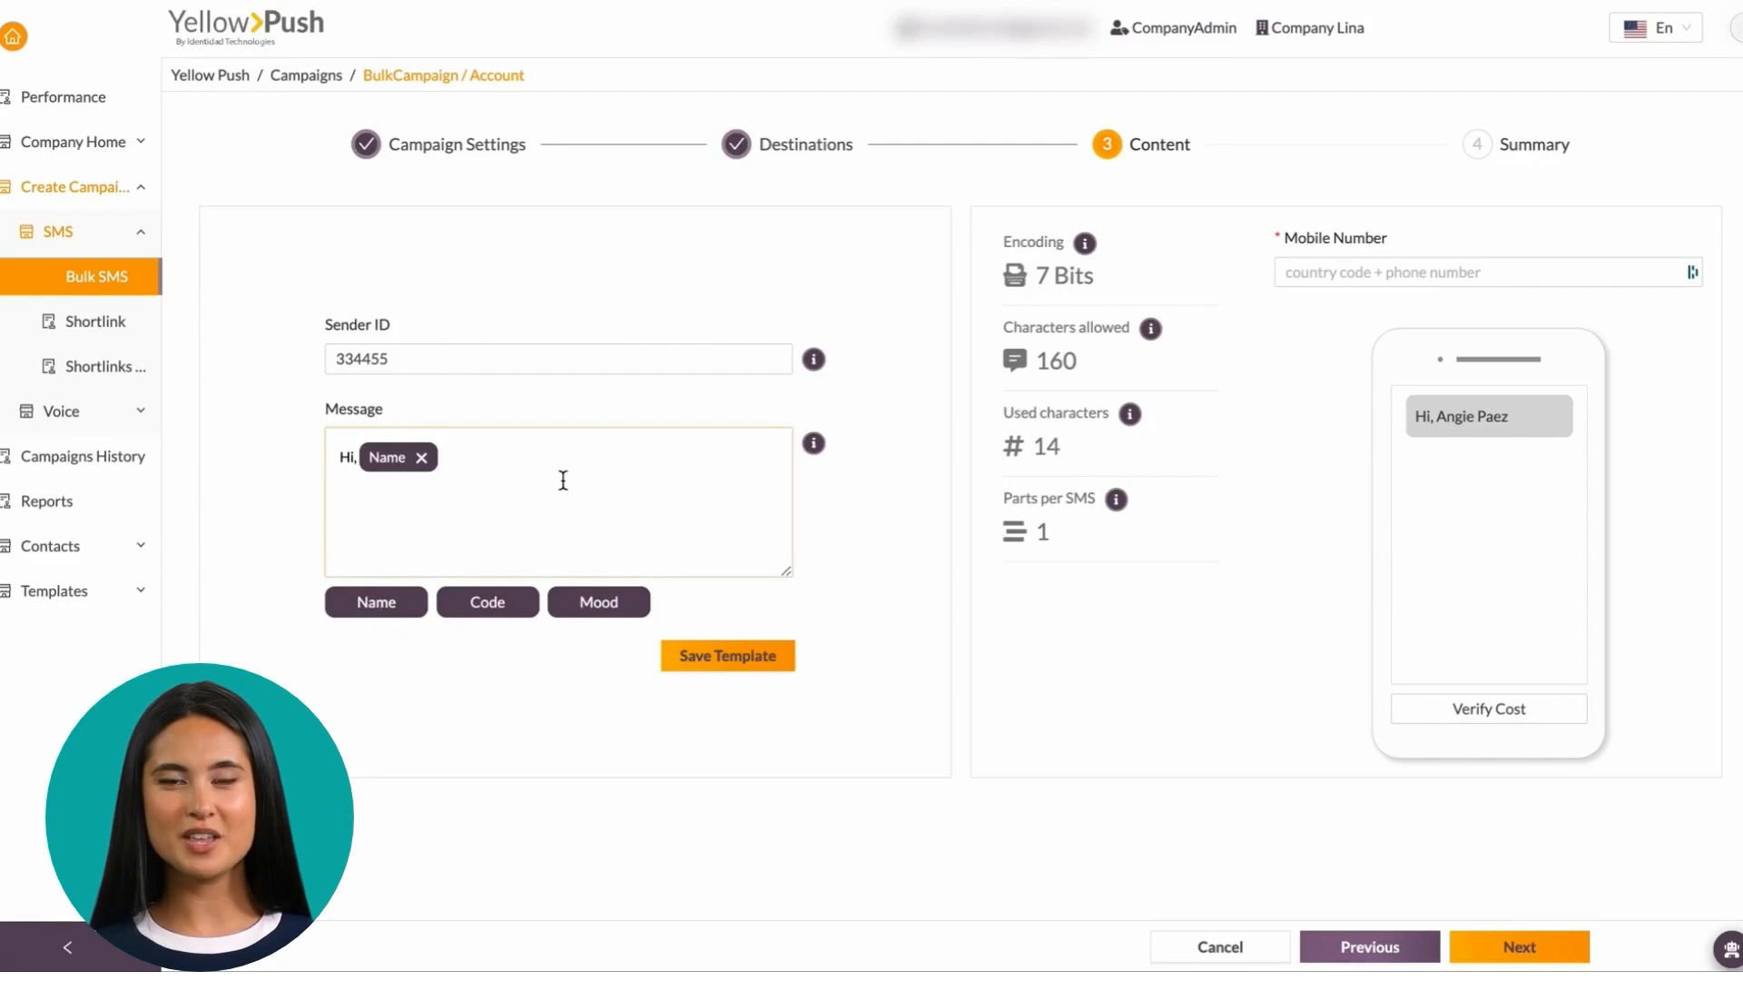
type("please note that your security code is")
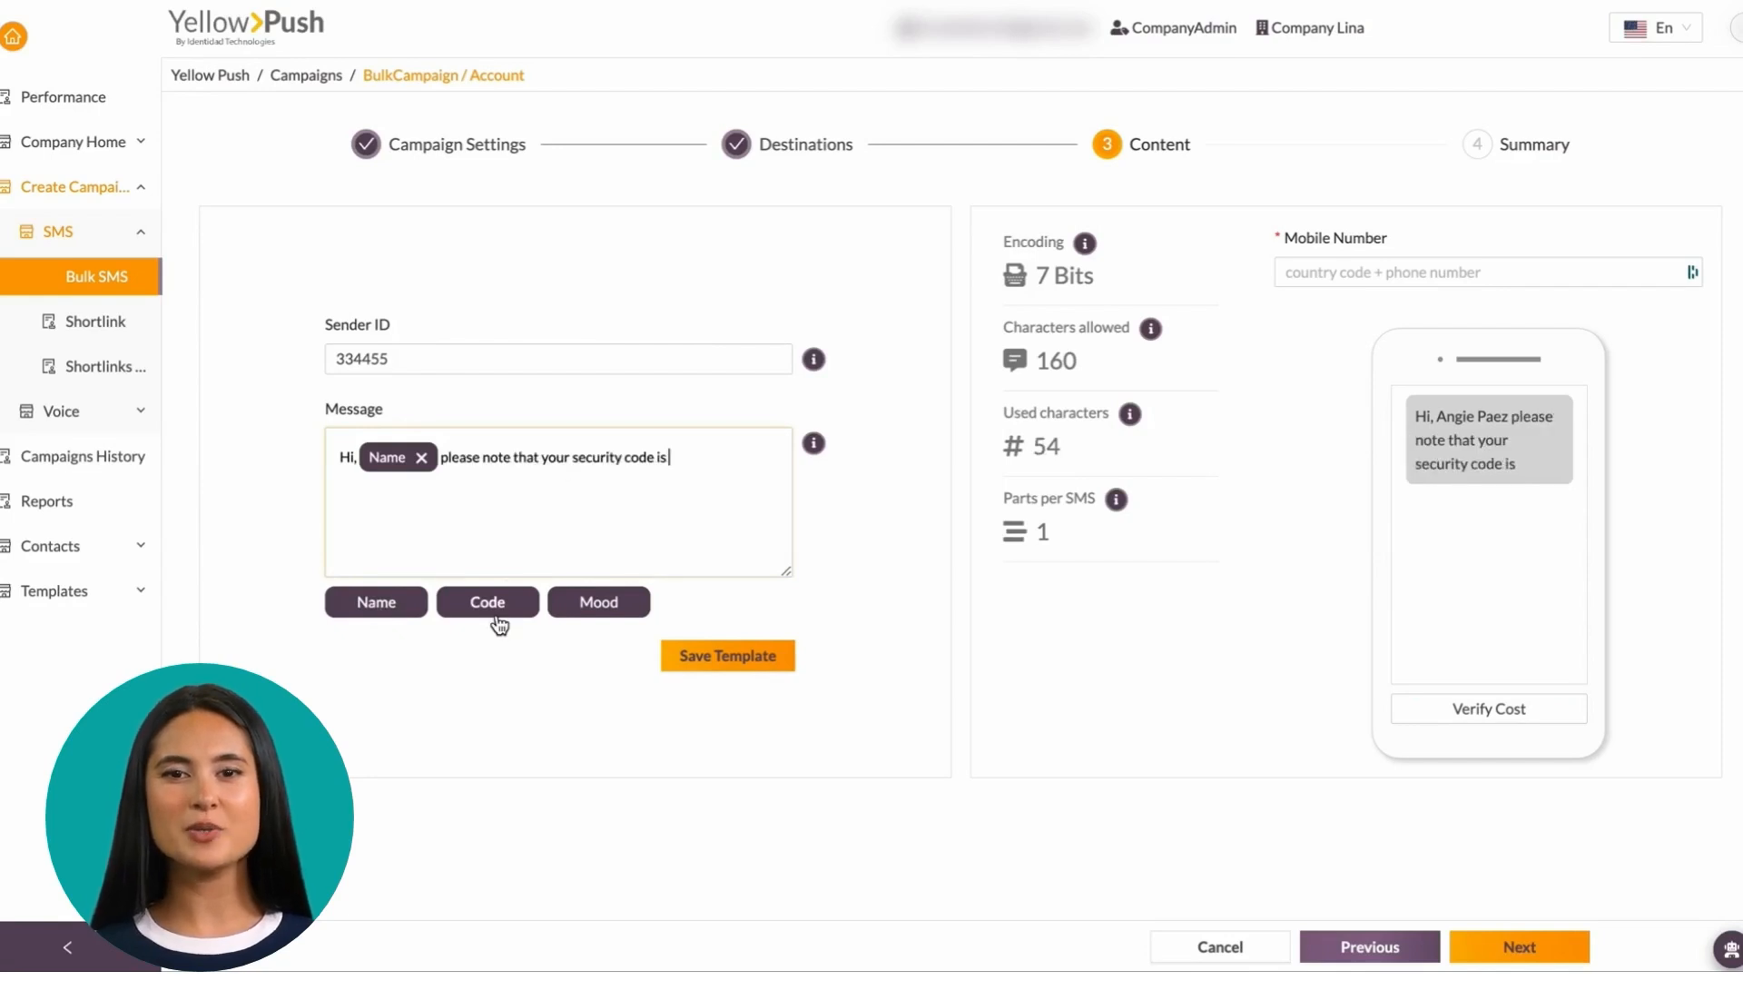
left_click(495, 615)
type("and we exp")
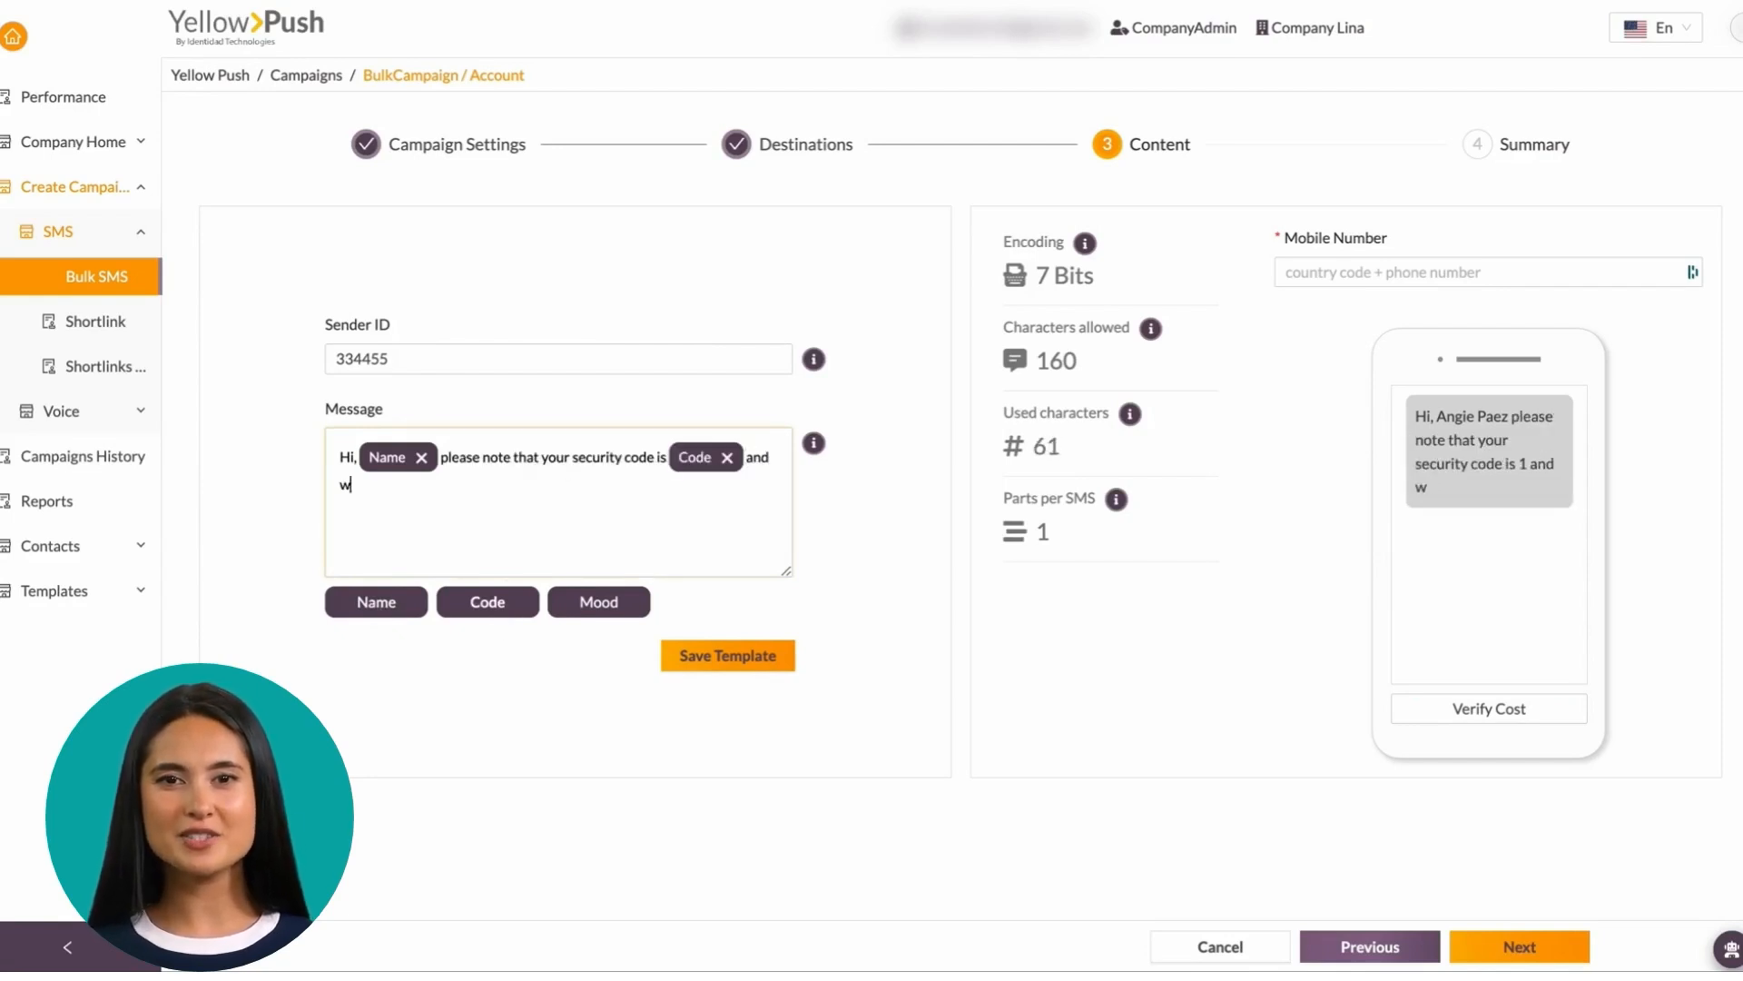
type("ec")
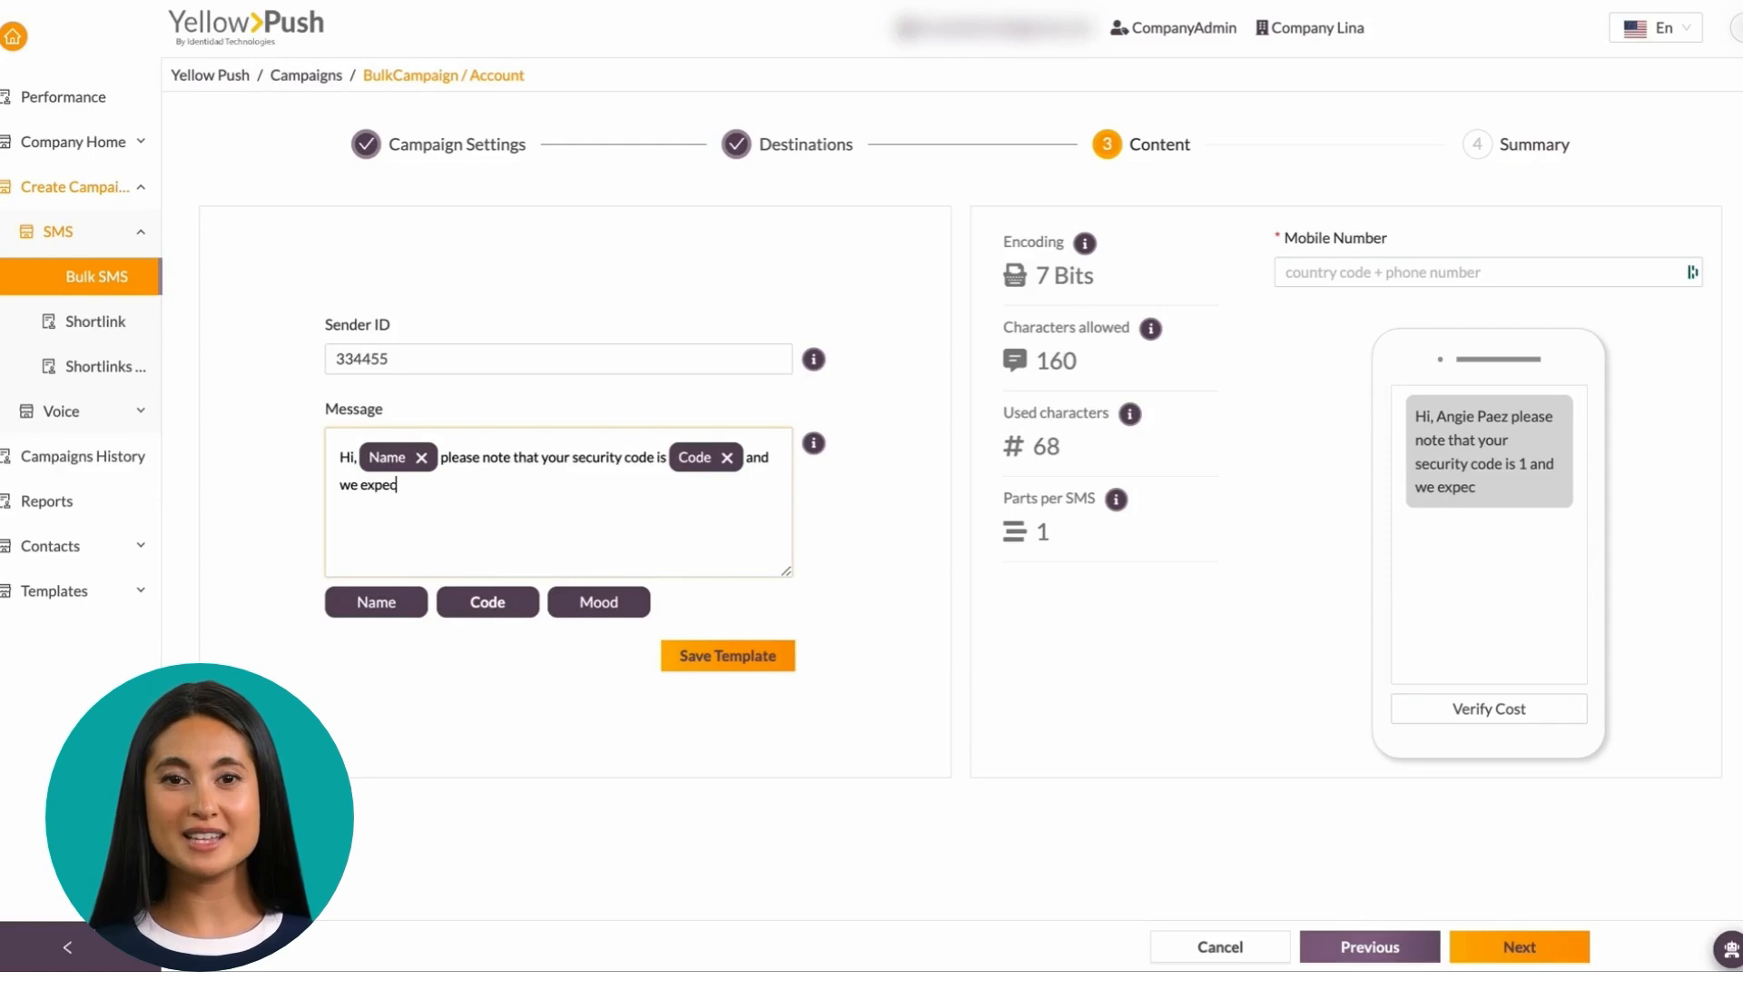
type("t you remain")
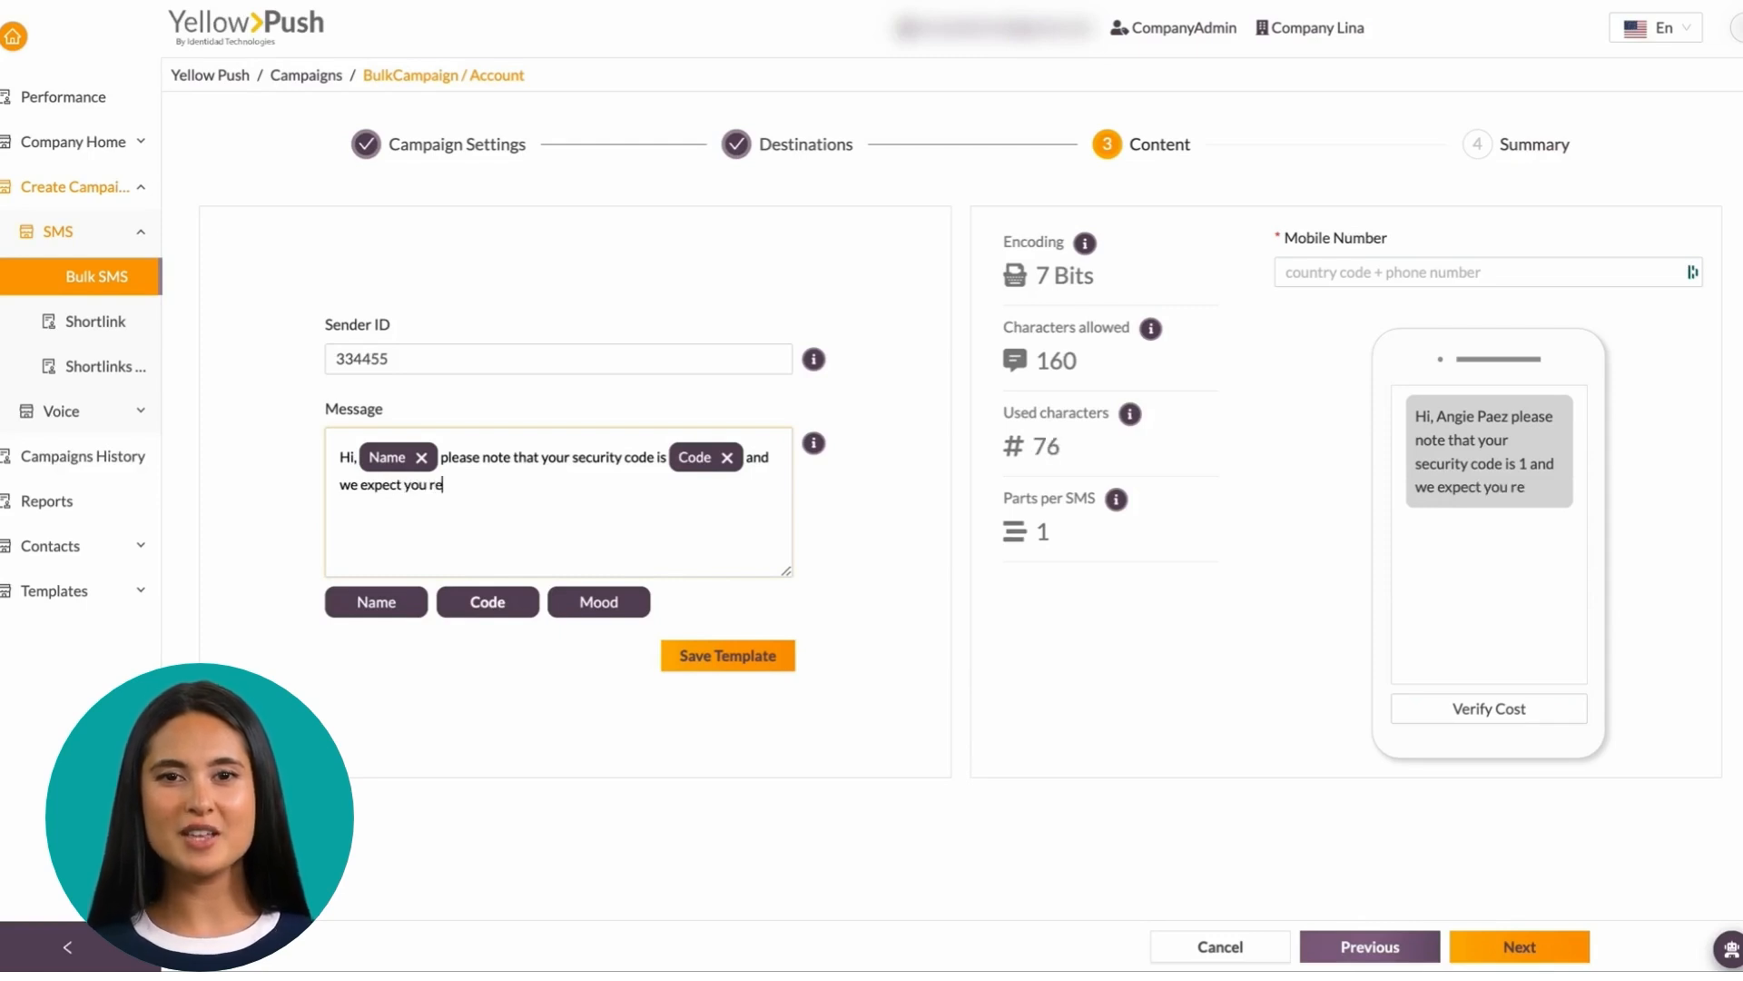
left_click(599, 602)
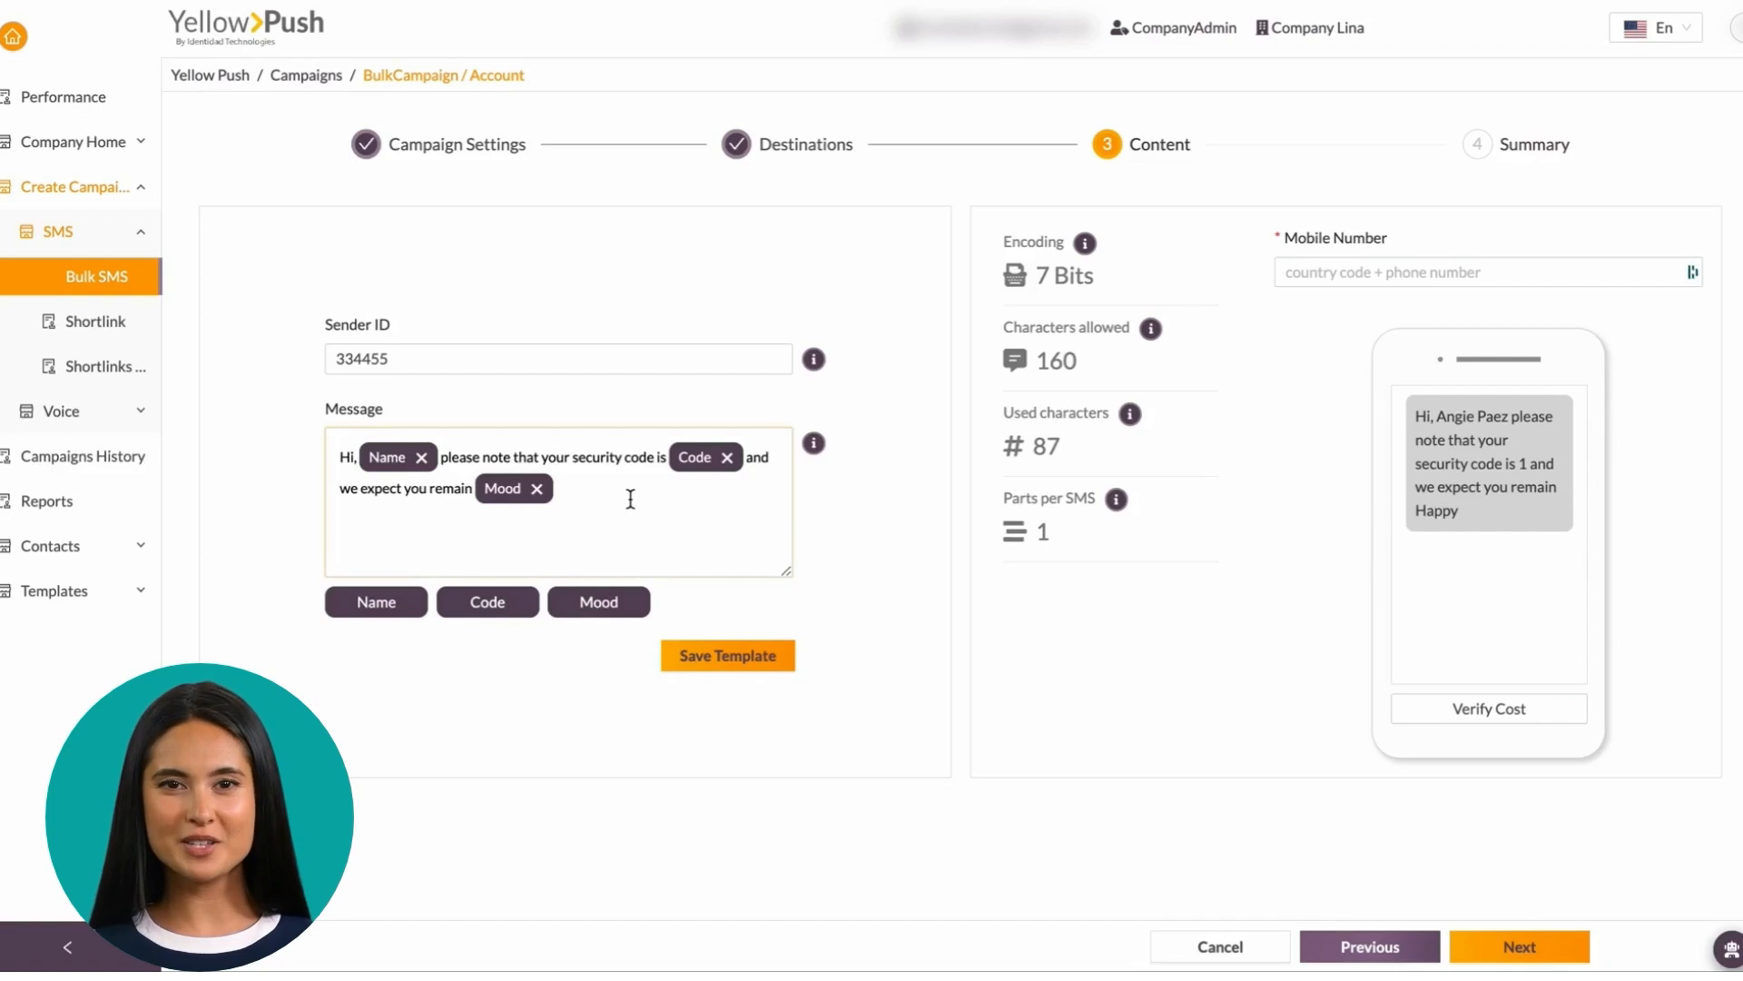
type(". Thanks!")
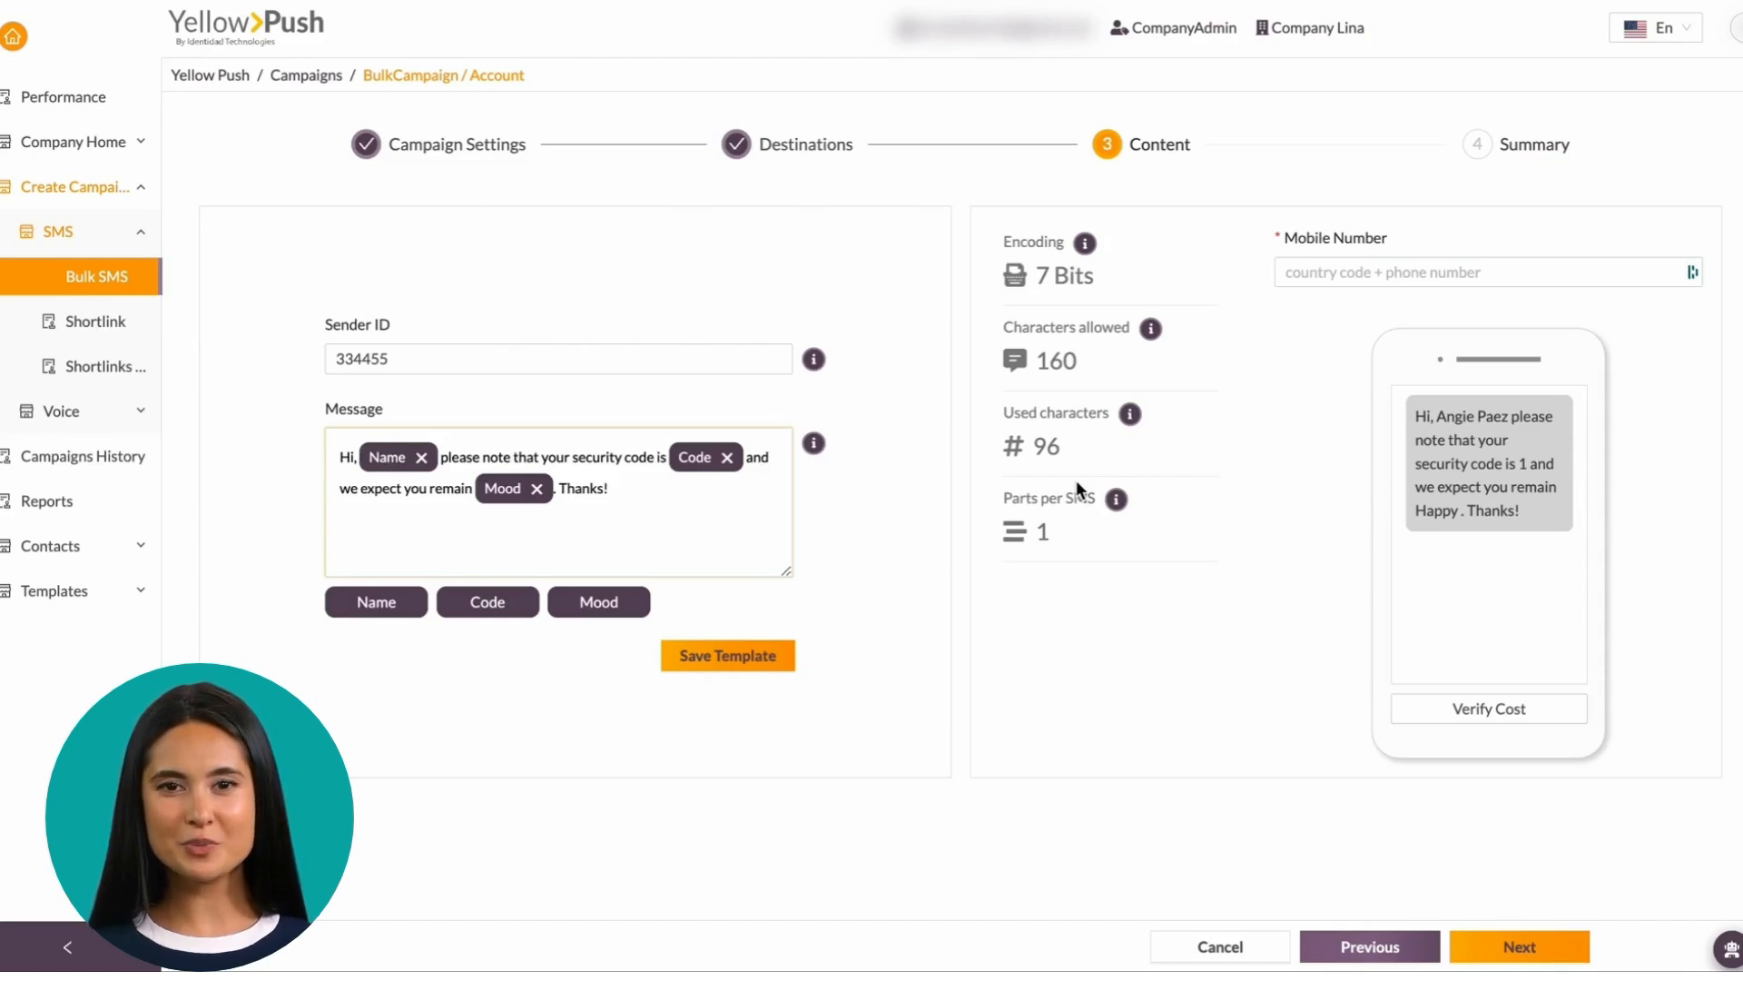
Send a test SMS to a +57 Colombia mobile number after checking its $0.0012 cost
left_click(1377, 269)
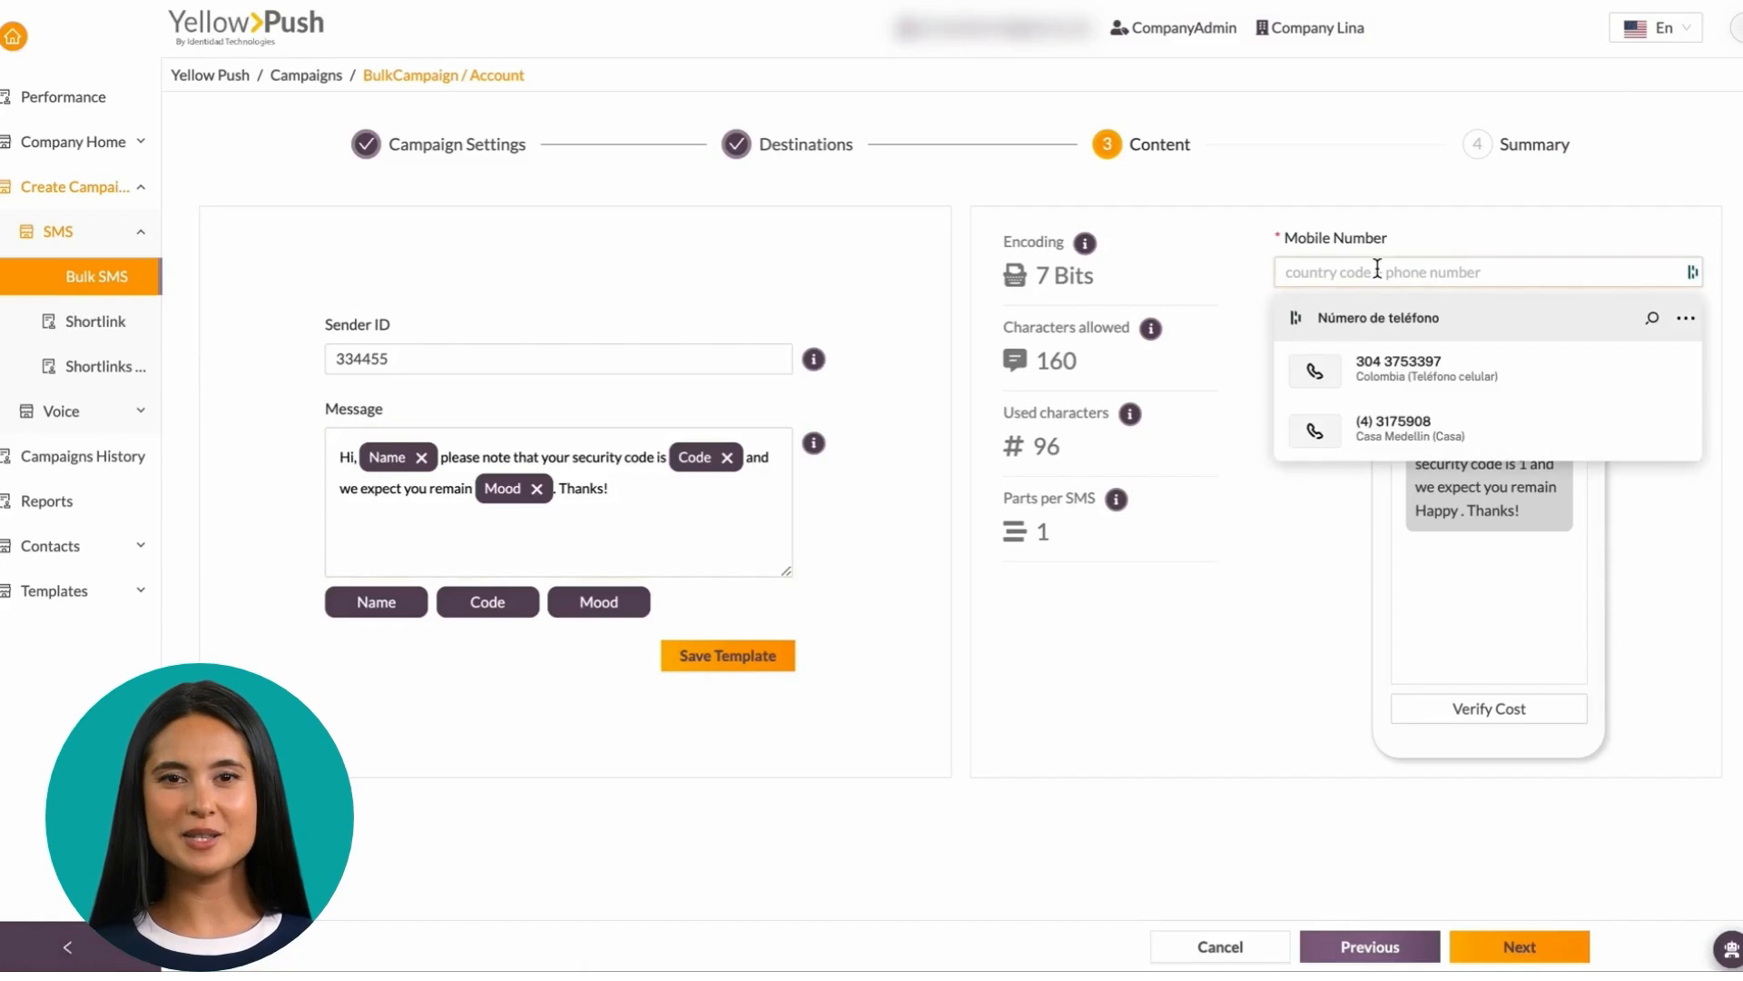
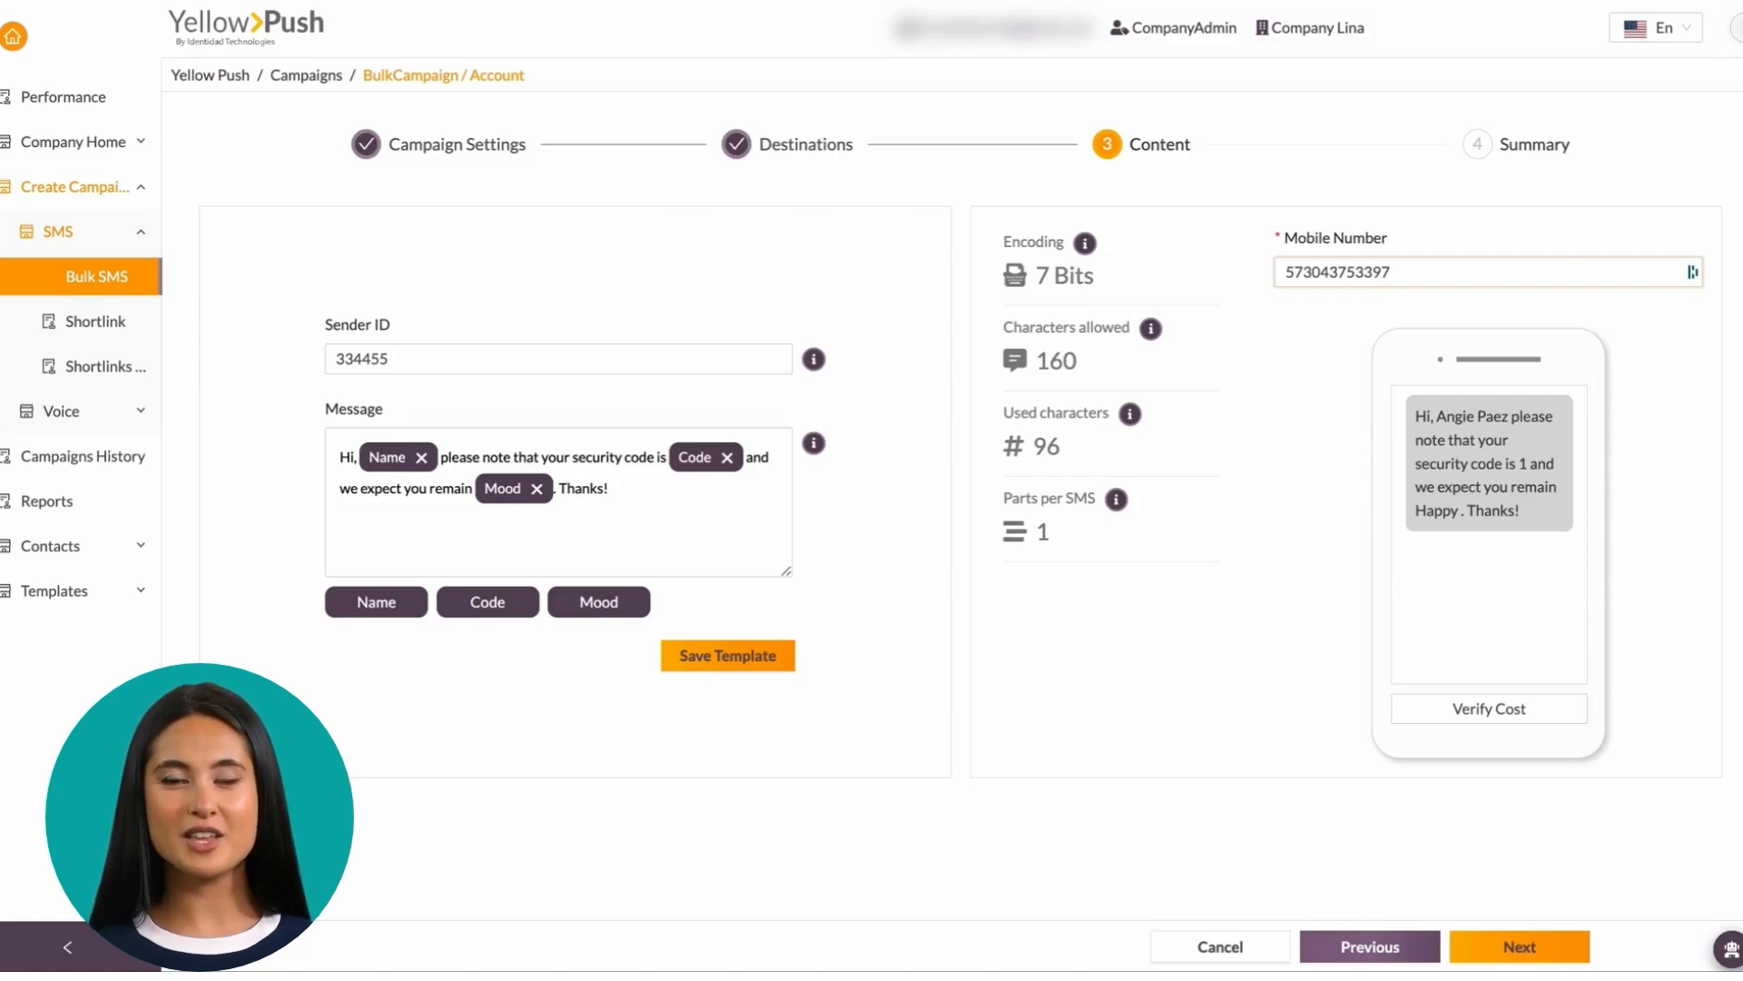
left_click(1506, 712)
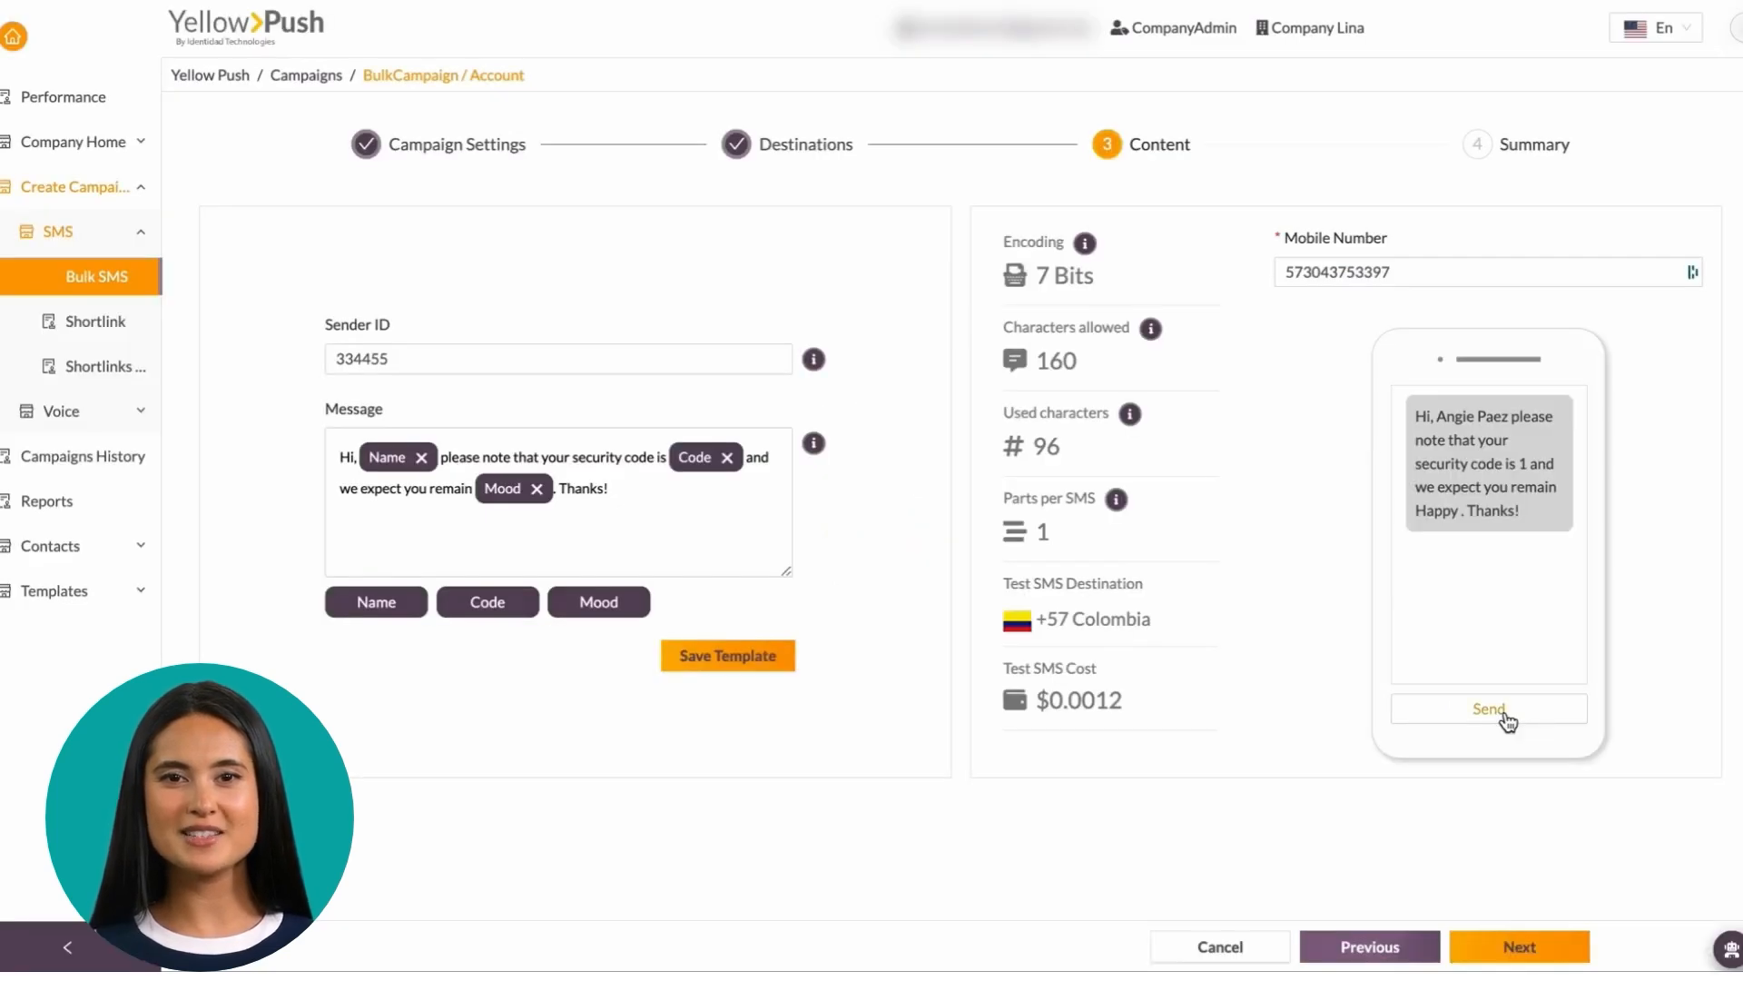
left_click(1506, 713)
left_click(1623, 656)
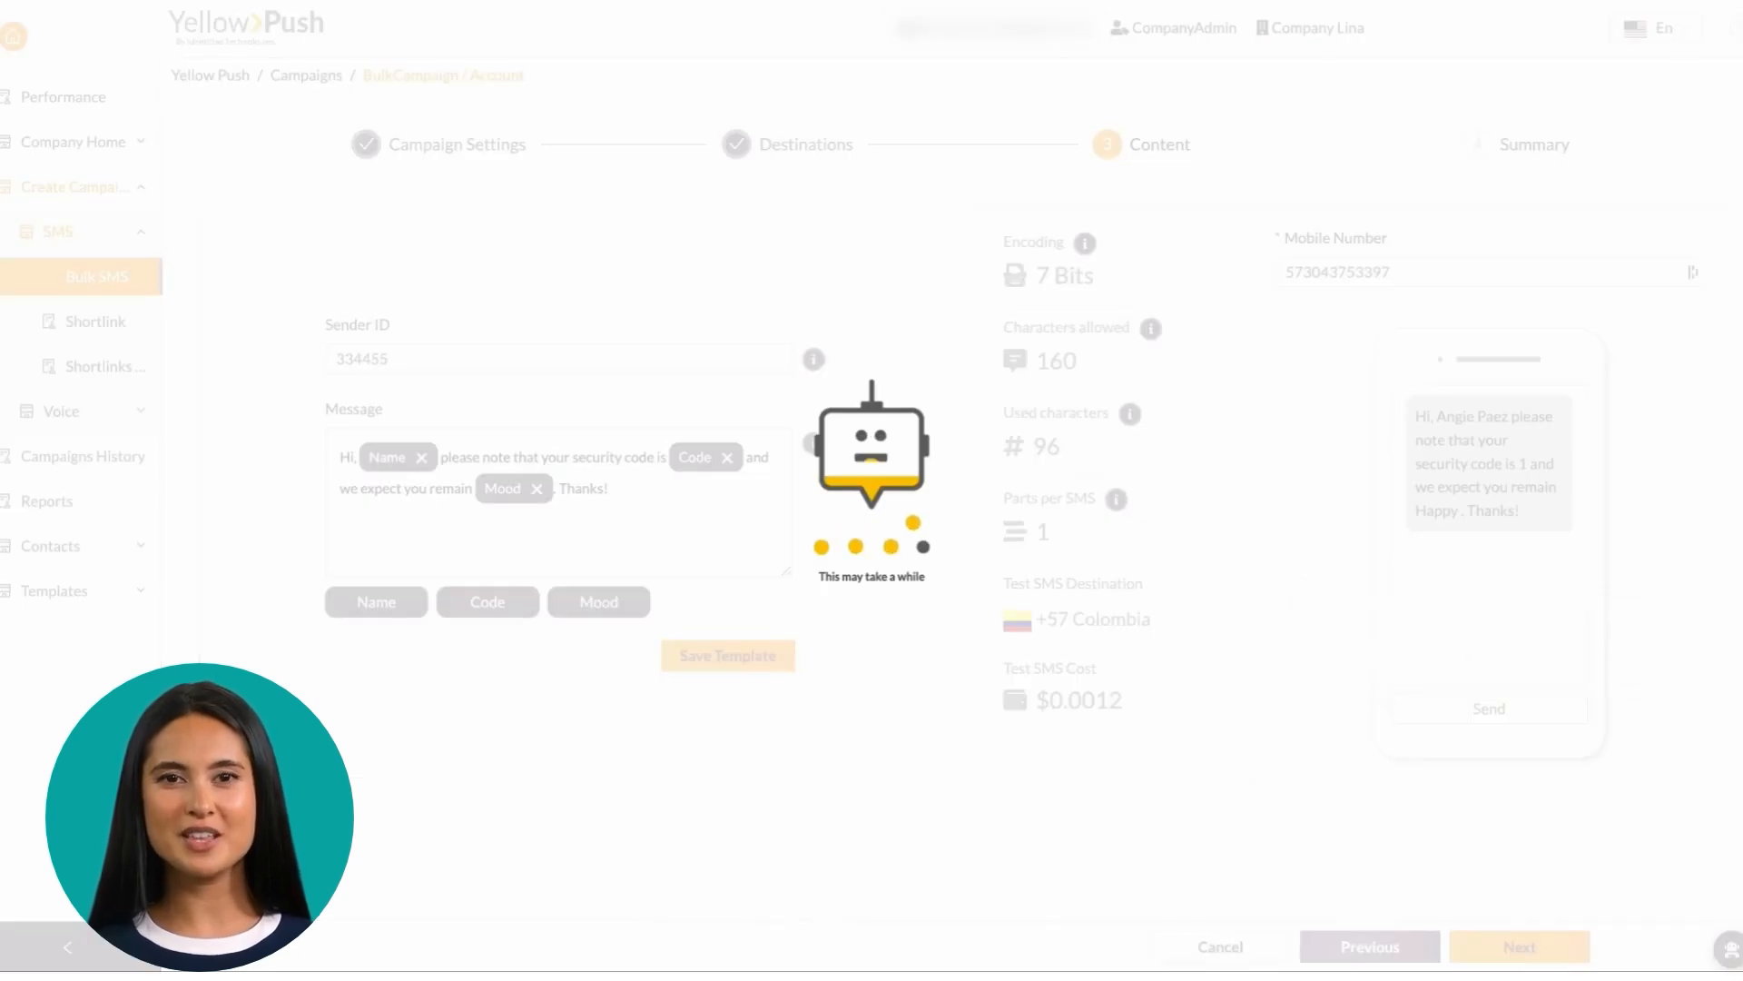
Review the summary of 46 messages costing $0.36689, then finish and generate the campaign
left_click(1512, 947)
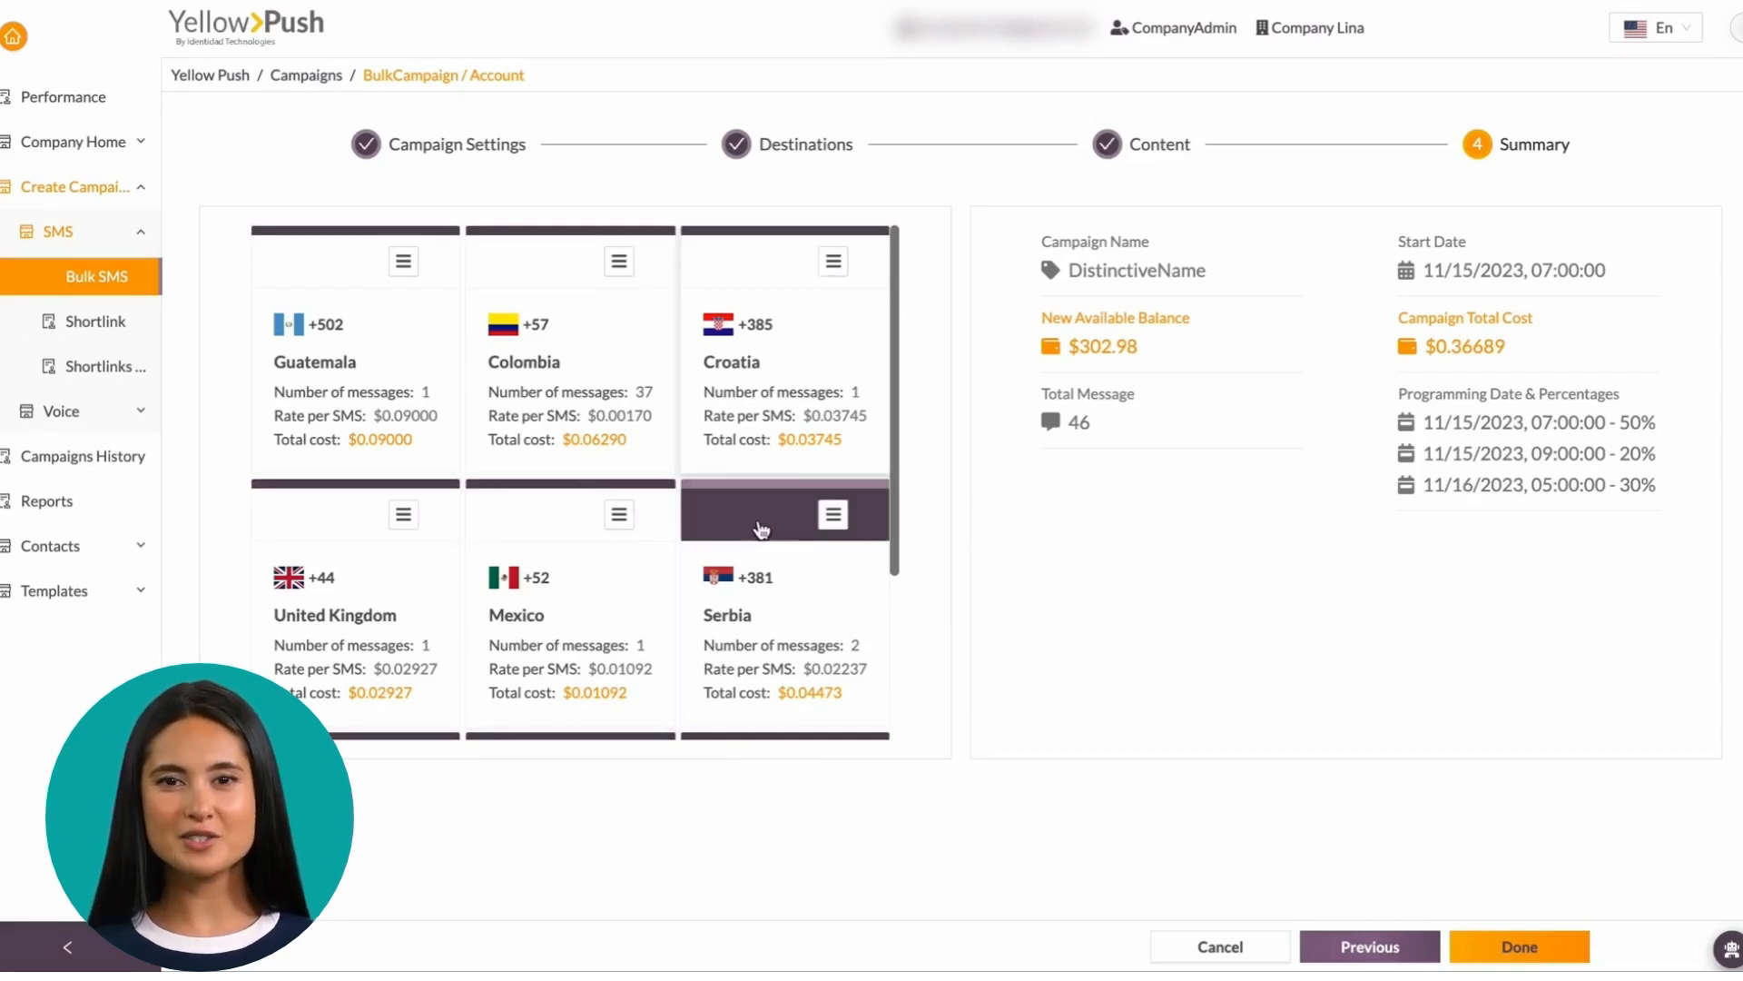
scroll(373, 591, "down", 3)
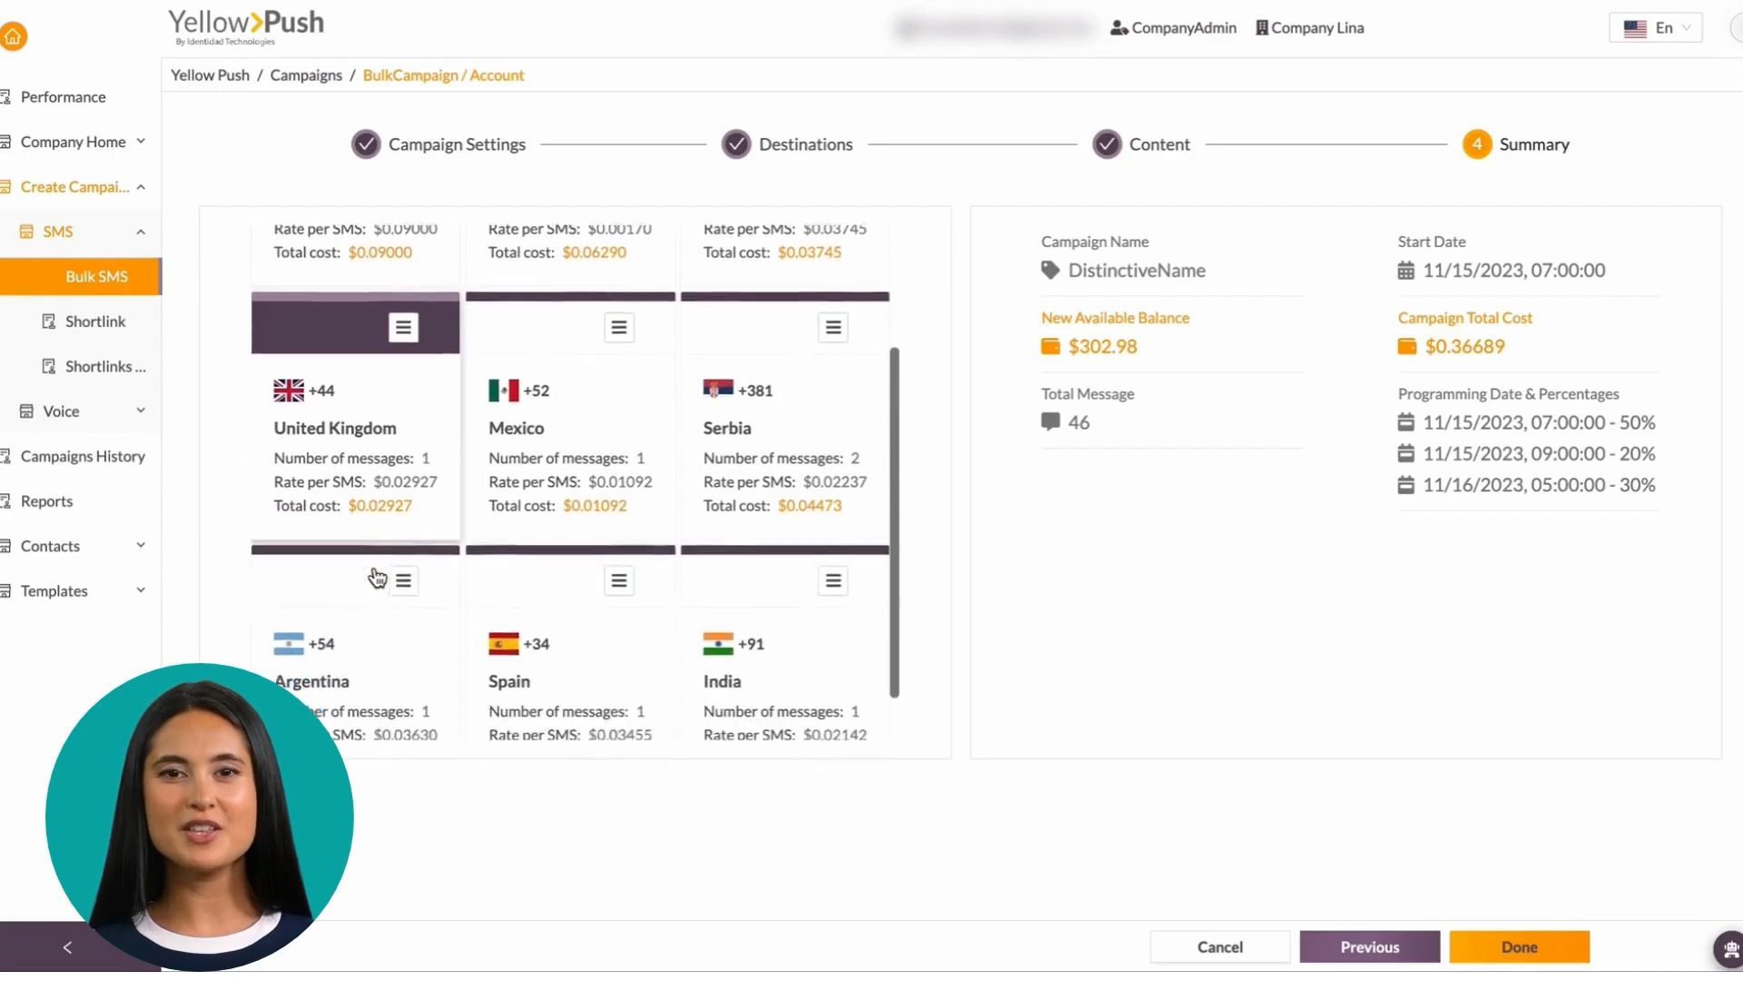
scroll(757, 627, "down", 1)
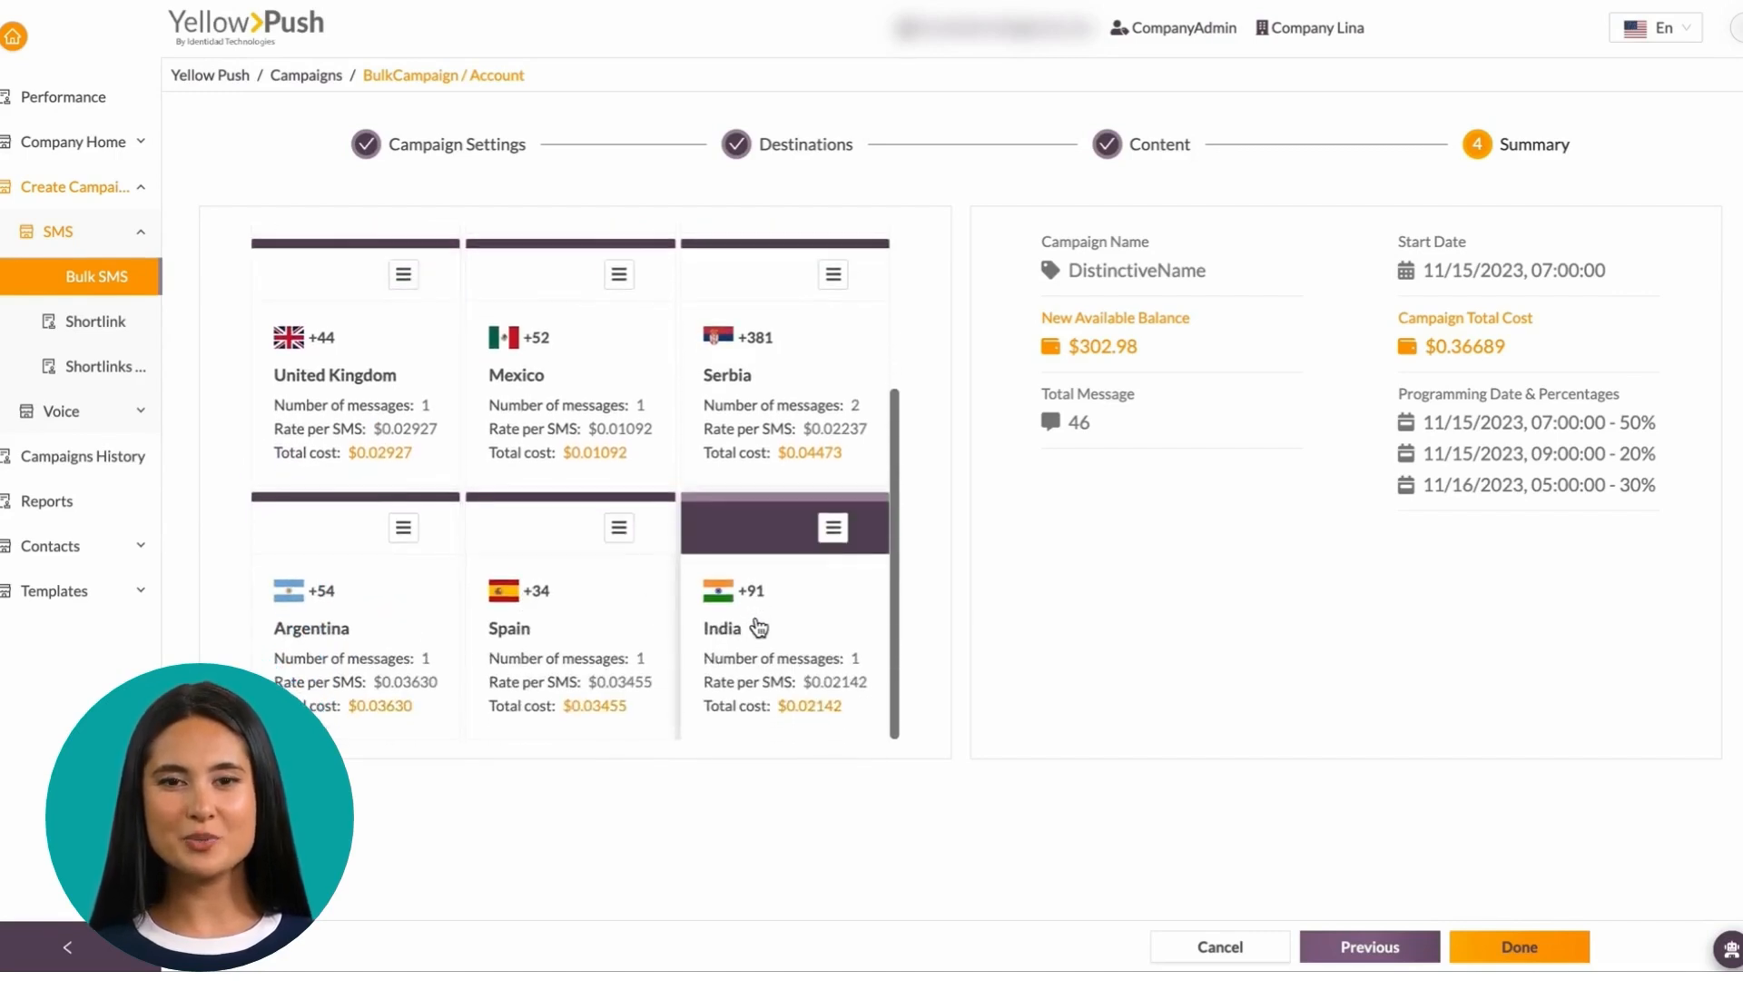
scroll(757, 626, "up", 3)
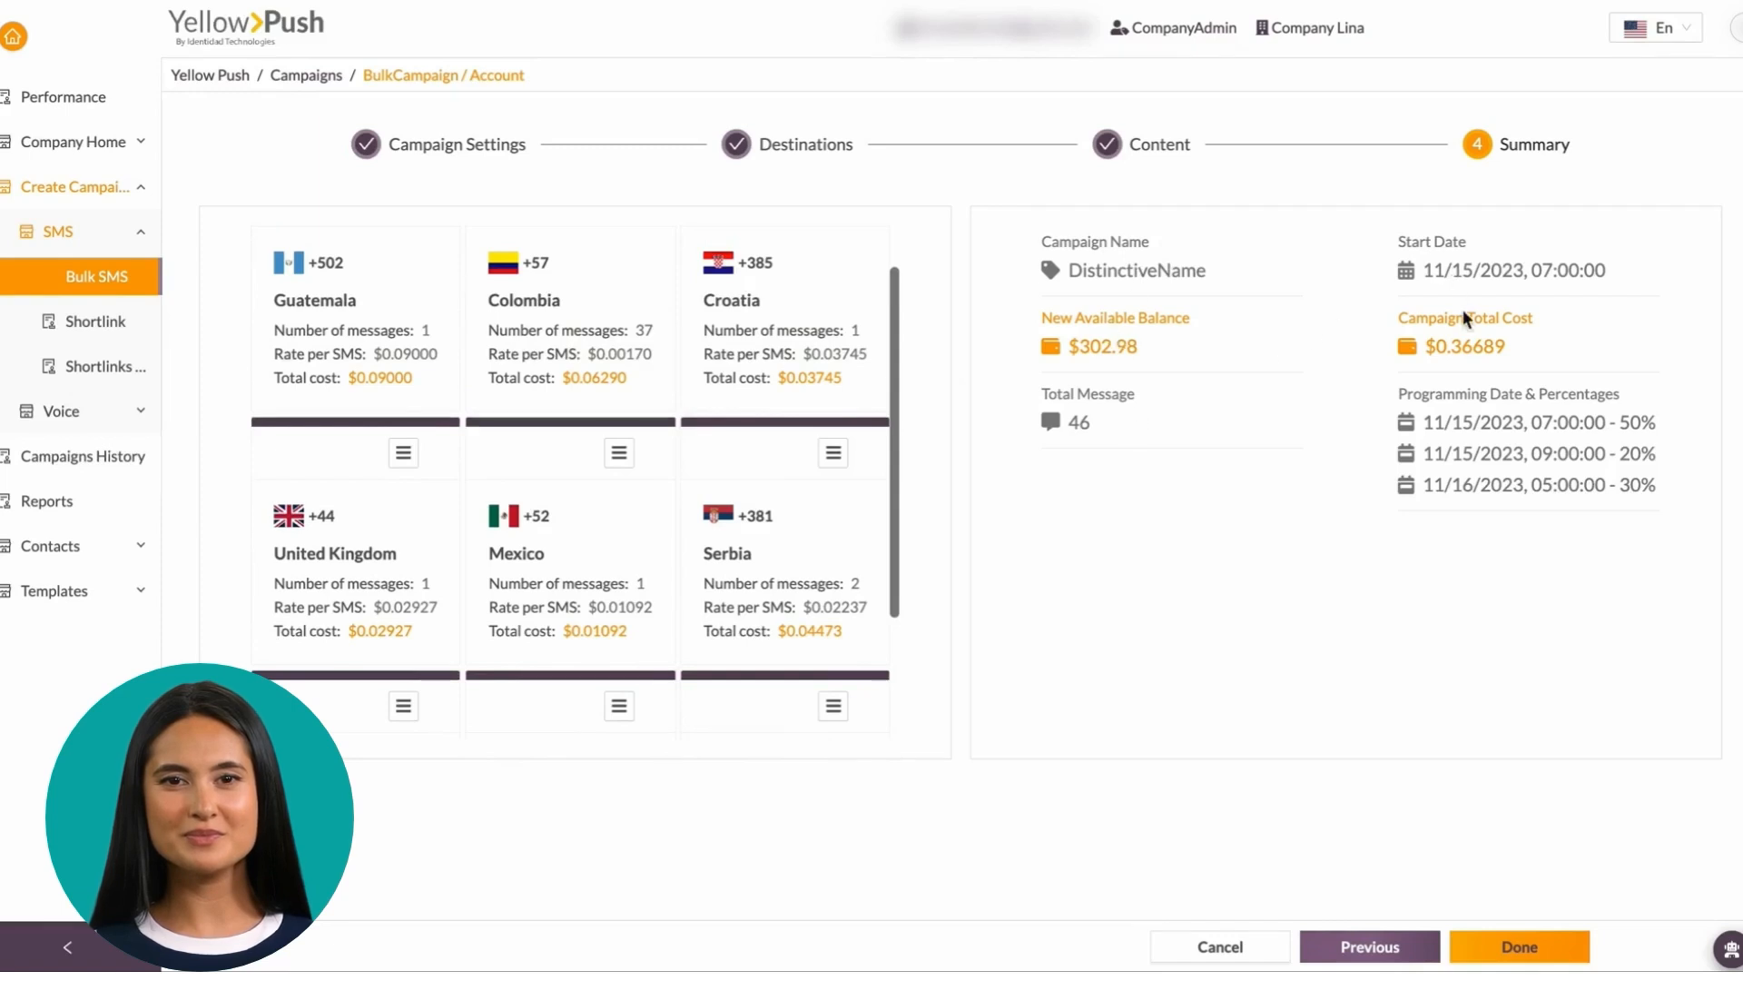
left_click_drag(1380, 399, 1710, 545)
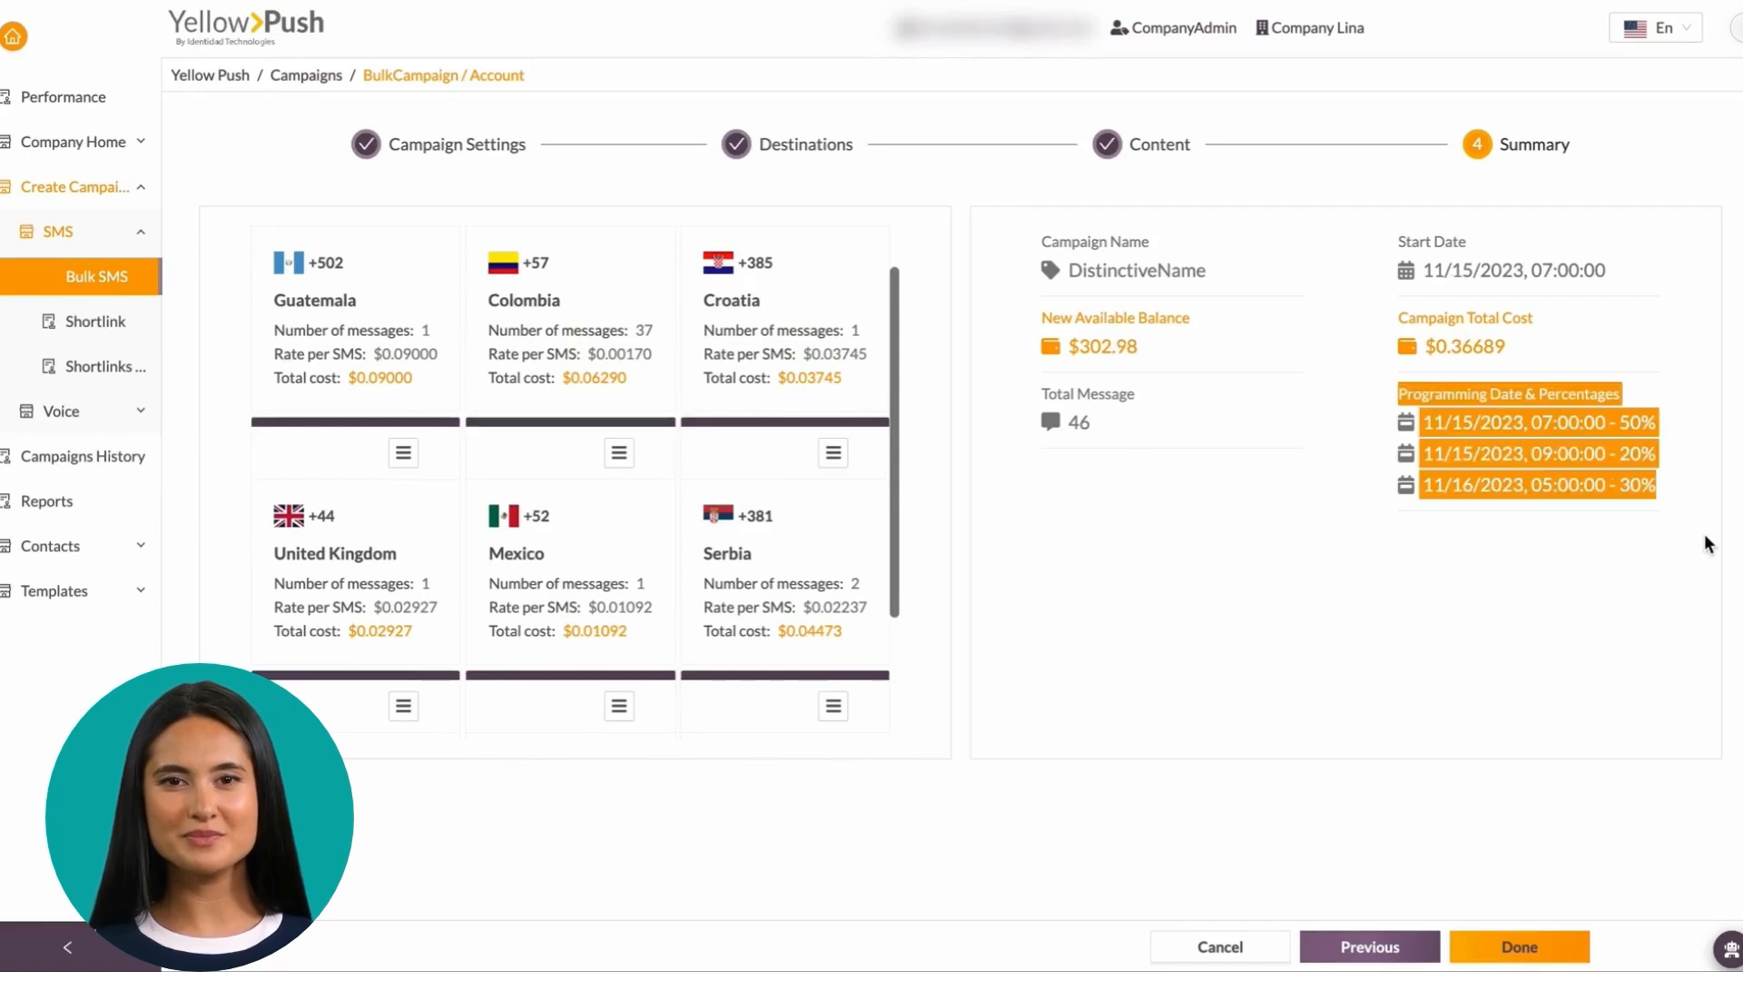
left_click(1621, 640)
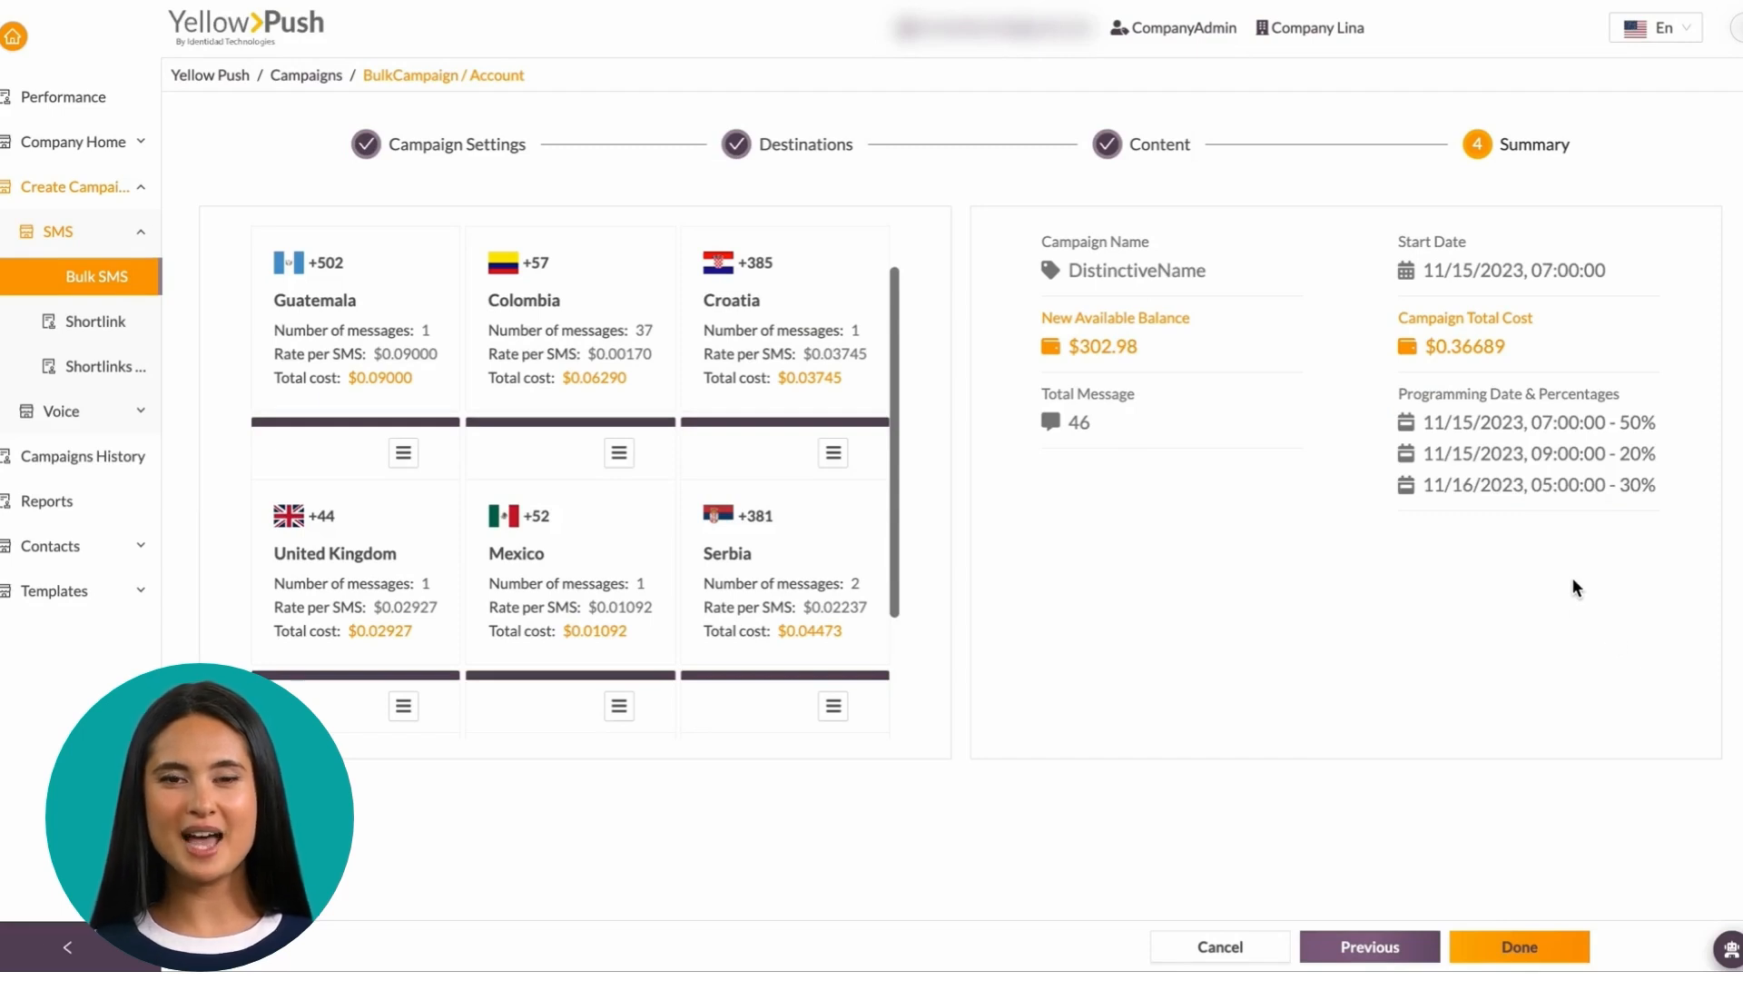
left_click(1519, 946)
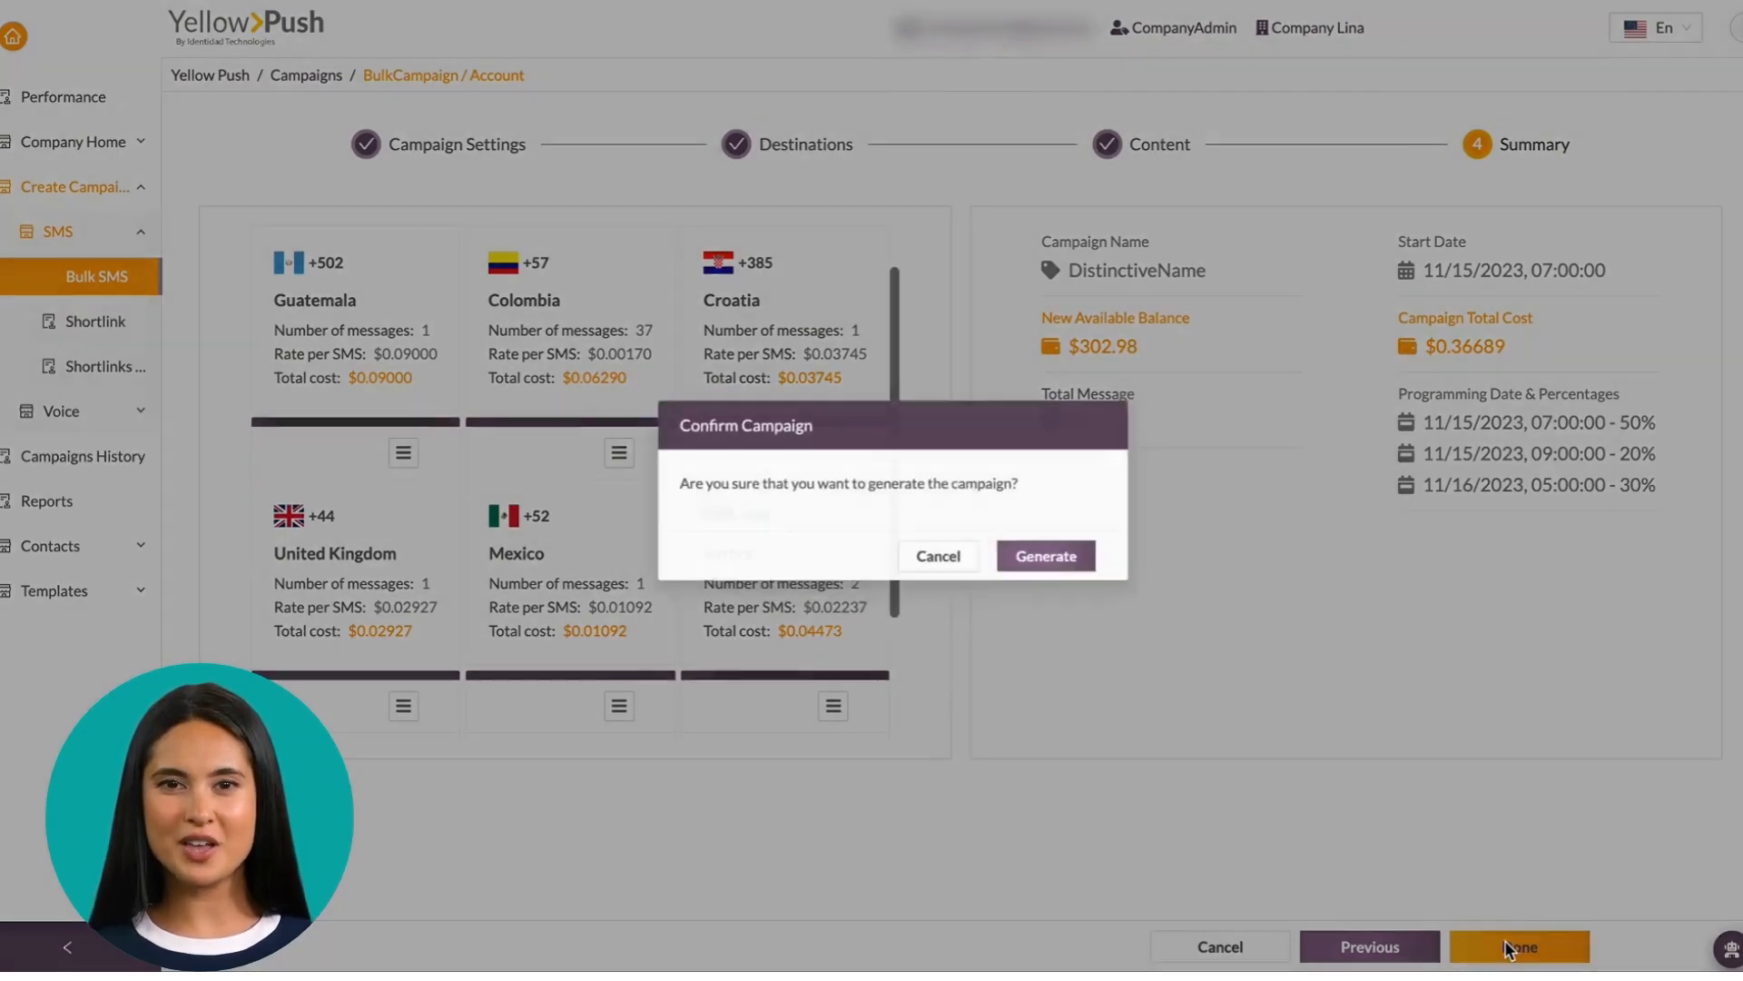
left_click(1056, 544)
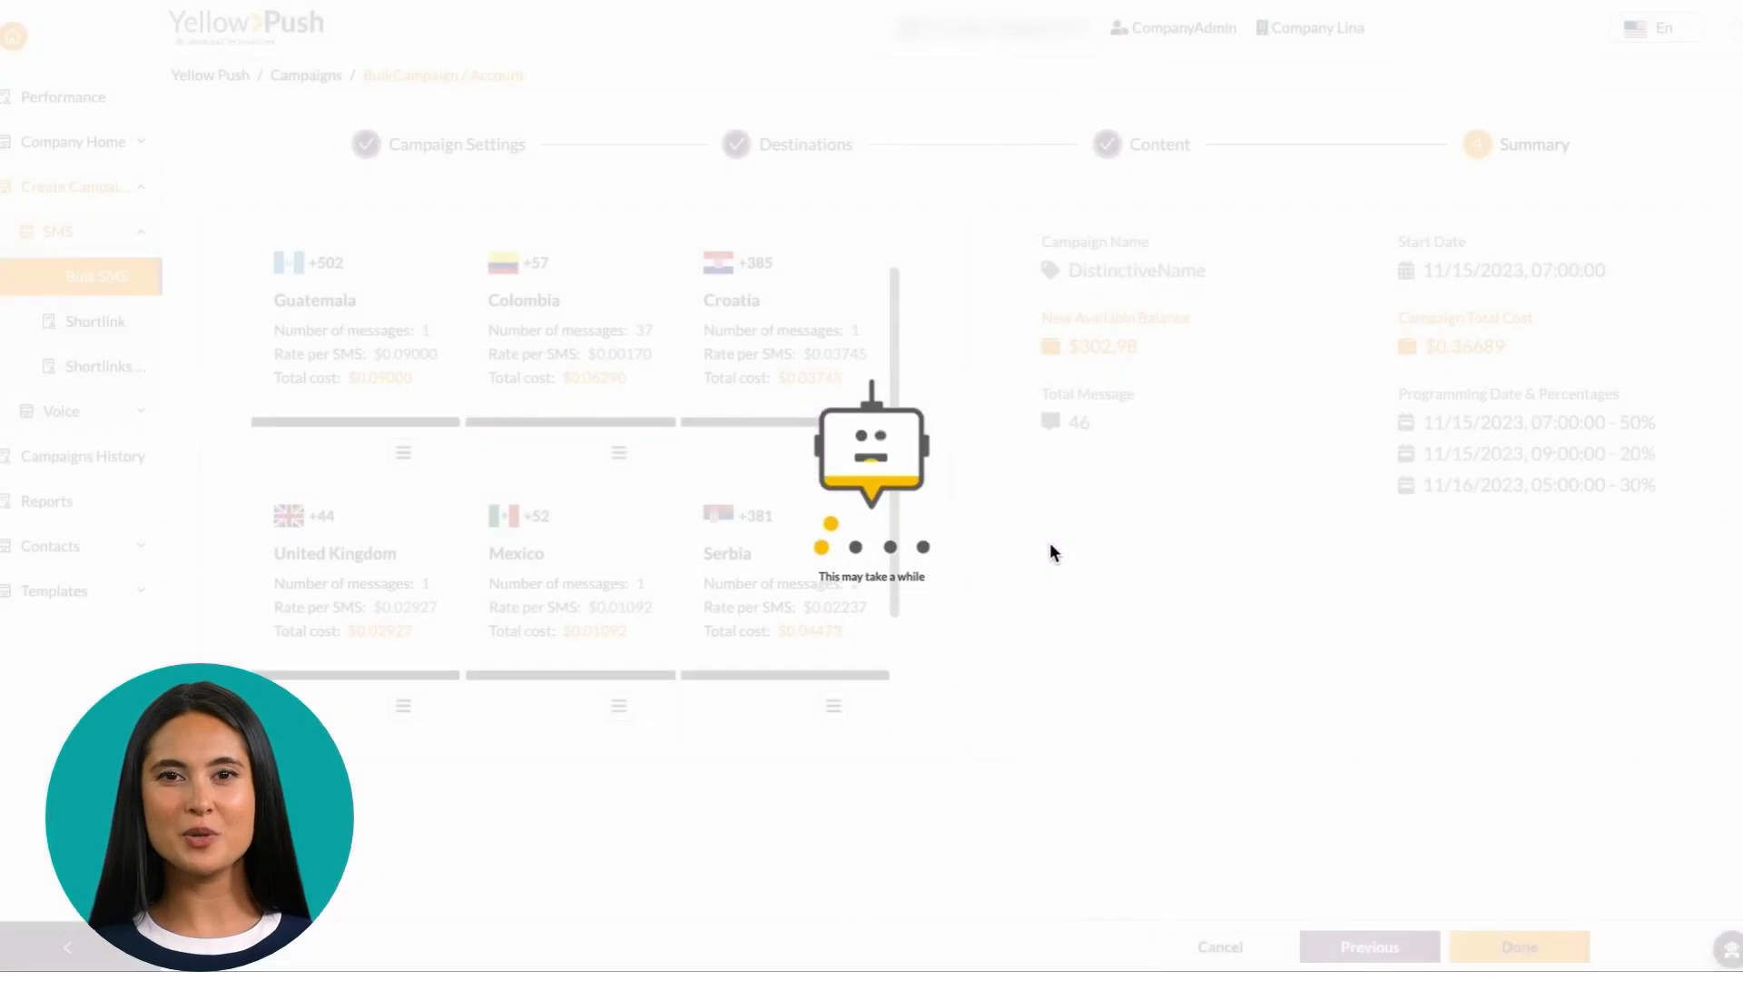